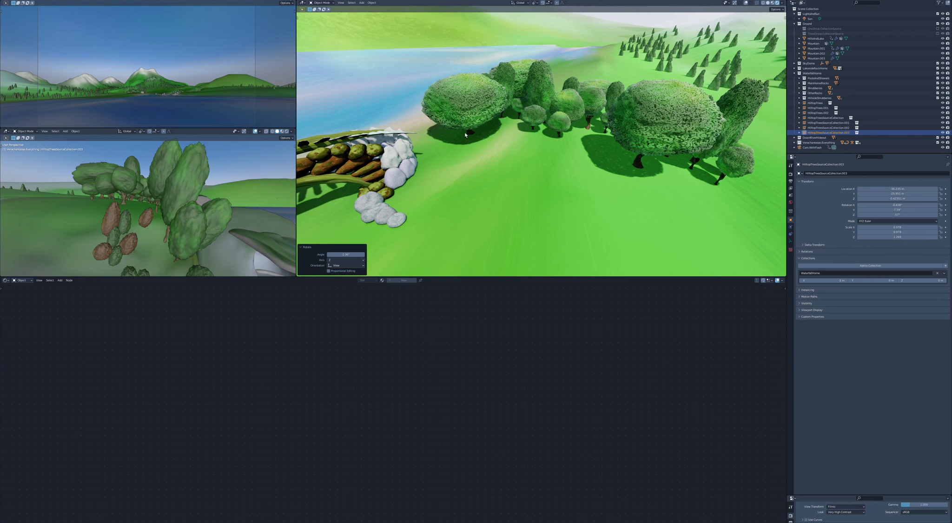
Step: Isolate the tall leaning tree with its trunk in Local View in both working viewports, and select its foliage
left_click(187, 225)
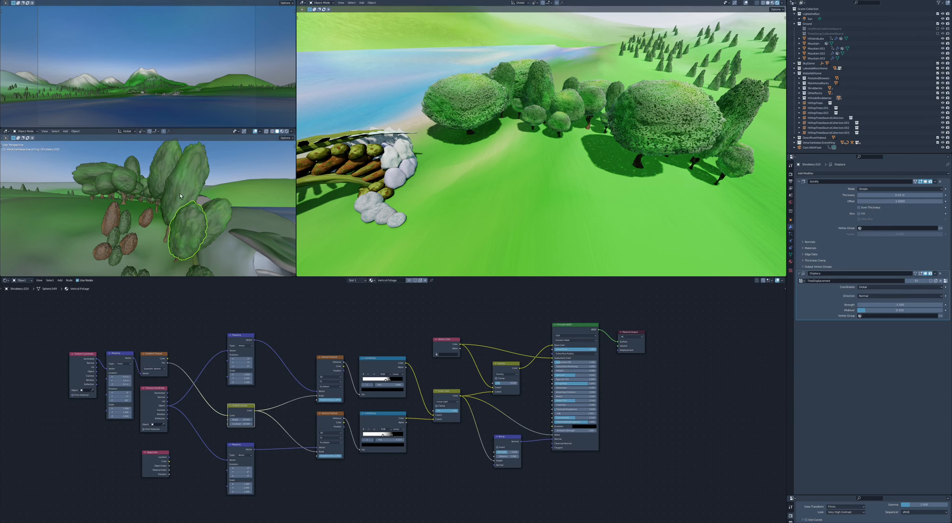
left_click(168, 235)
key("KP_Divide")
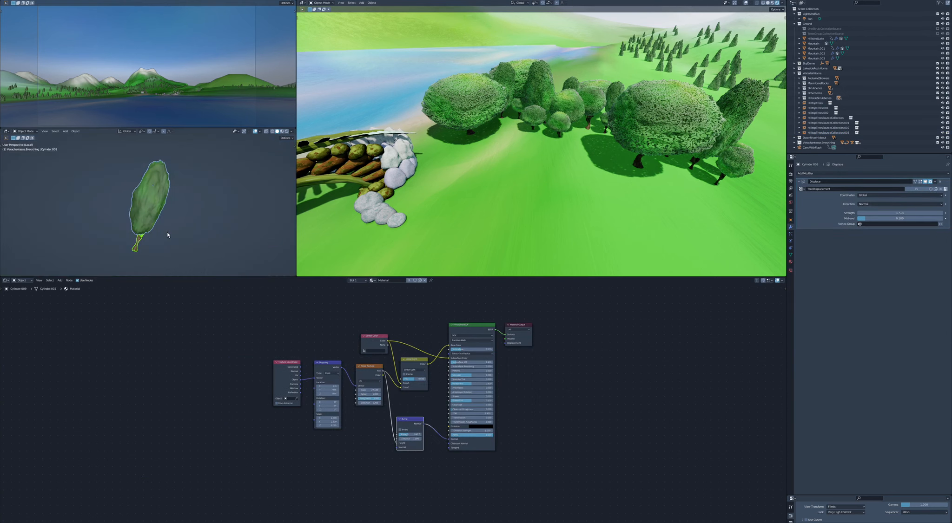
key("KP_Divide")
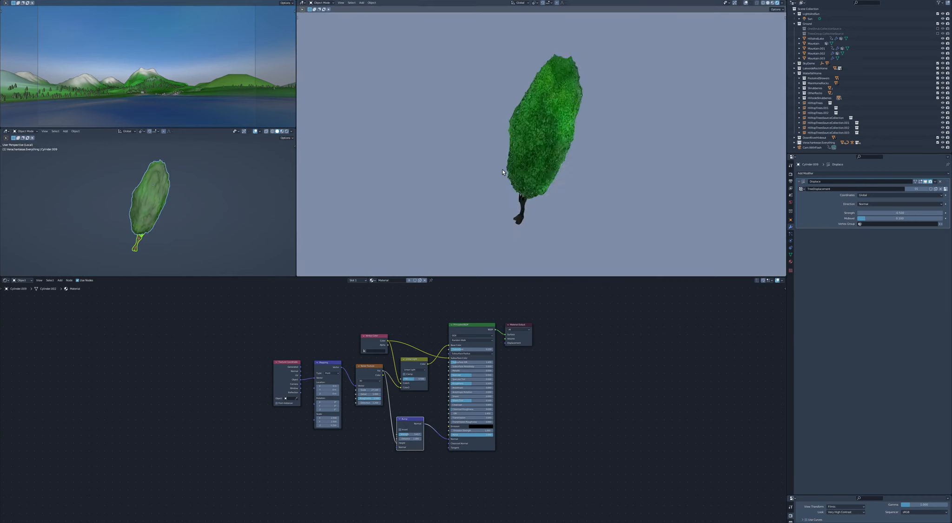
middle_click_drag(502, 169, 502, 169)
left_click(151, 203)
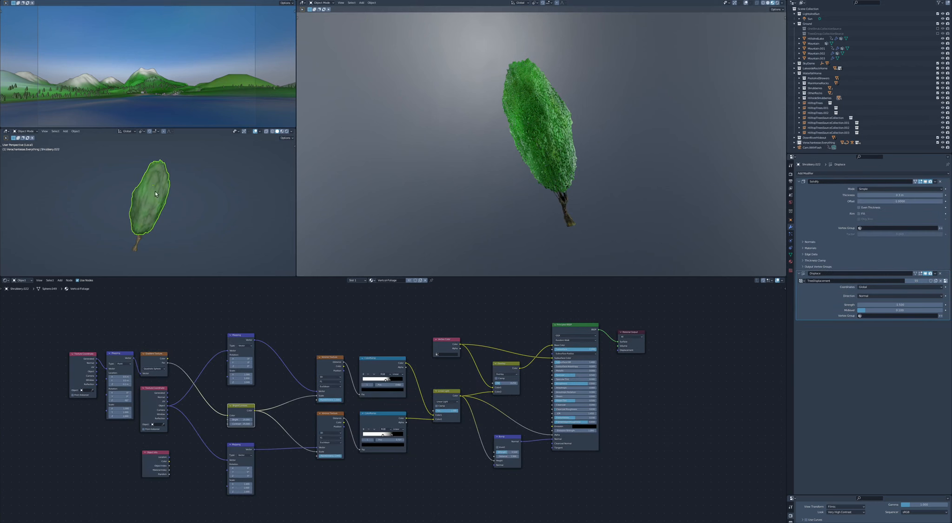
Step: Inspect the foliage mesh in Edit Mode, return to Object Mode, and look at the tree from other sides
key("Tab")
mouse_move(154, 192)
middle_mouse_down()
mouse_move(151, 179)
mouse_move(186, 145)
mouse_move(137, 209)
mouse_move(145, 198)
middle_mouse_up()
middle_click_drag(185, 171, 141, 200)
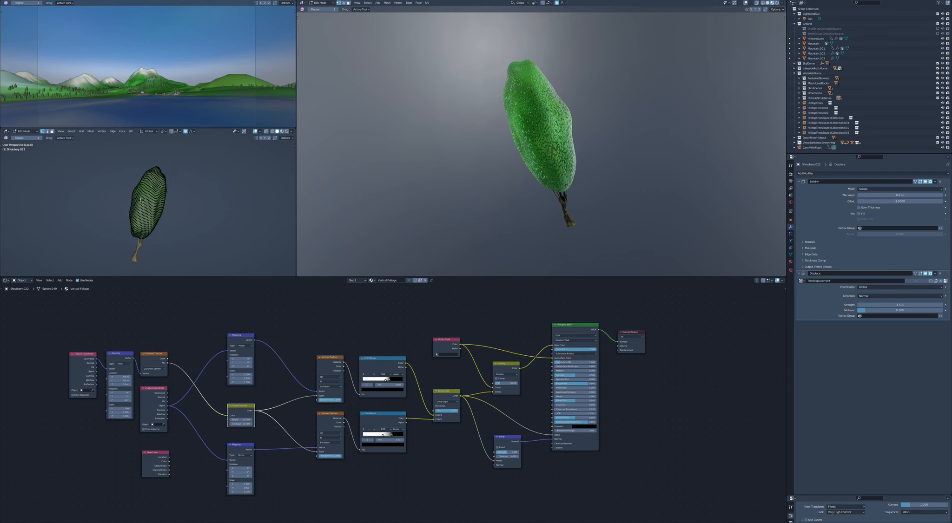
key("Tab")
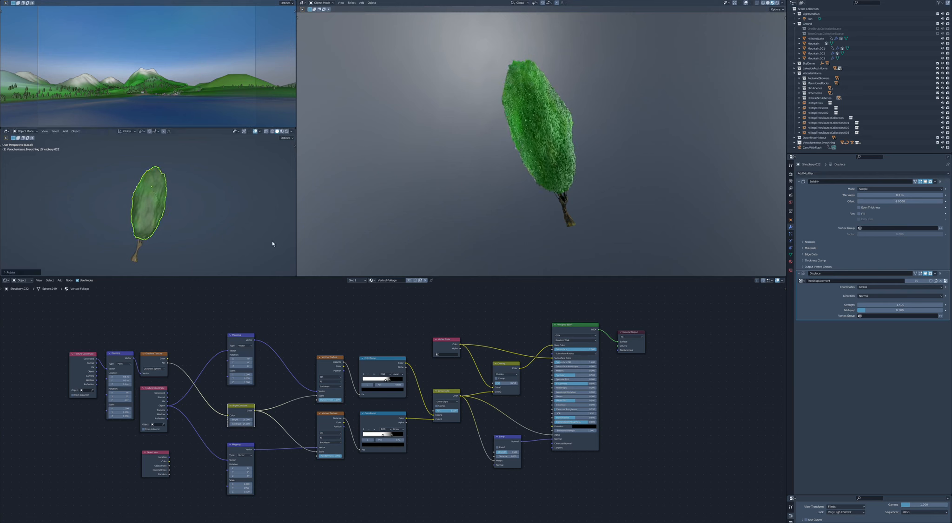
middle_click_drag(181, 217, 280, 195)
middle_click_drag(162, 213, 190, 212)
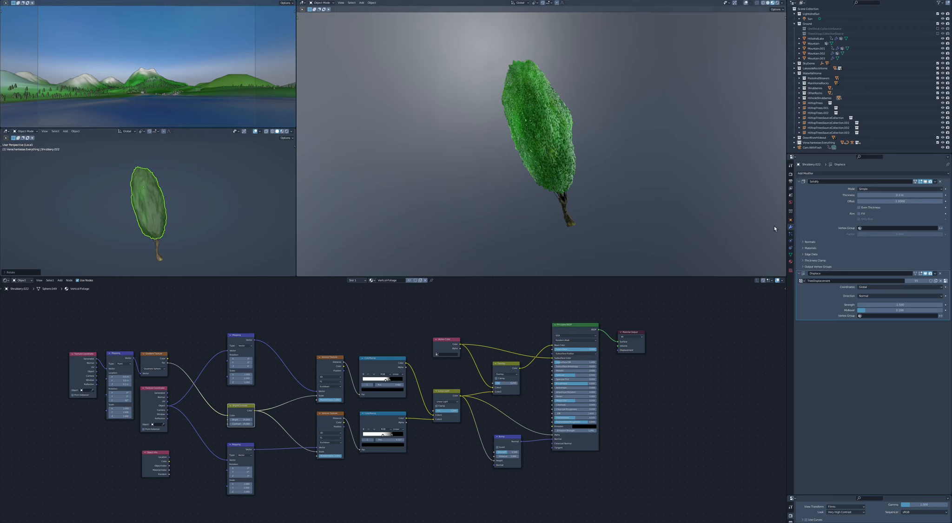
Step: View the TreeDisplacement texture settings of the foliage's Displace modifier, and return to the modifier stack
left_click(946, 282)
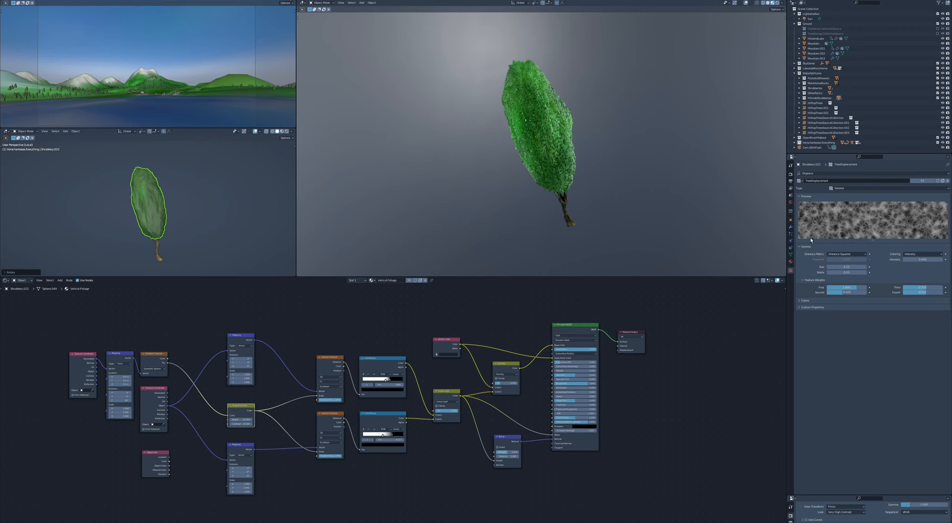
left_click(791, 226)
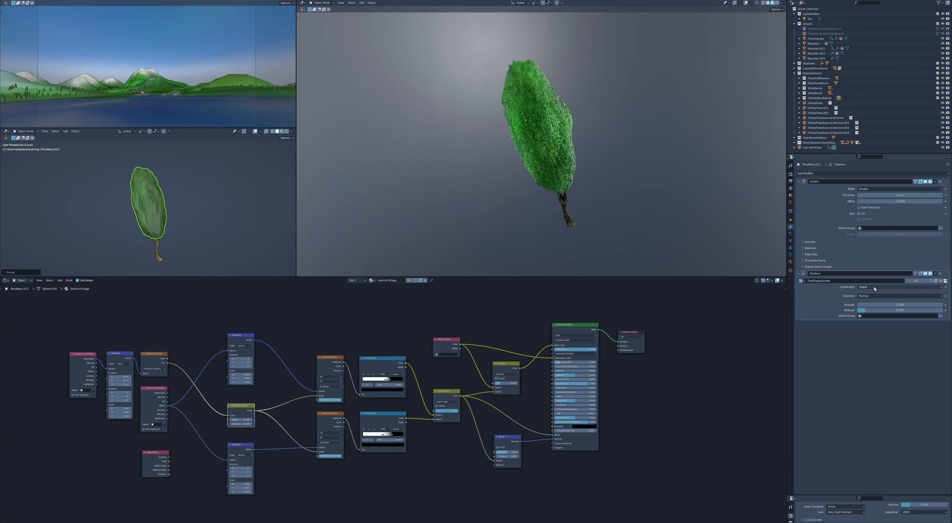
Step: Try moving the foliage by itself, and try moving the trunk together with the foliage
key("g")
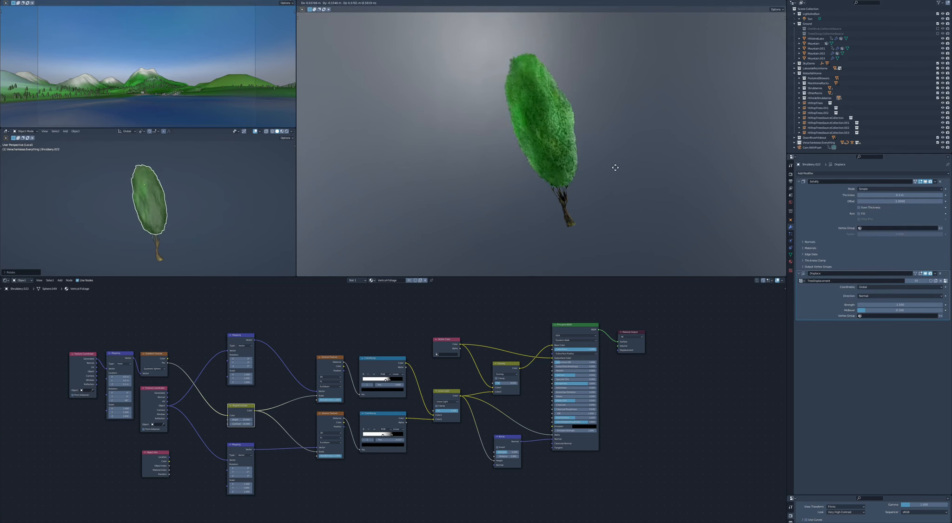
left_click(612, 170)
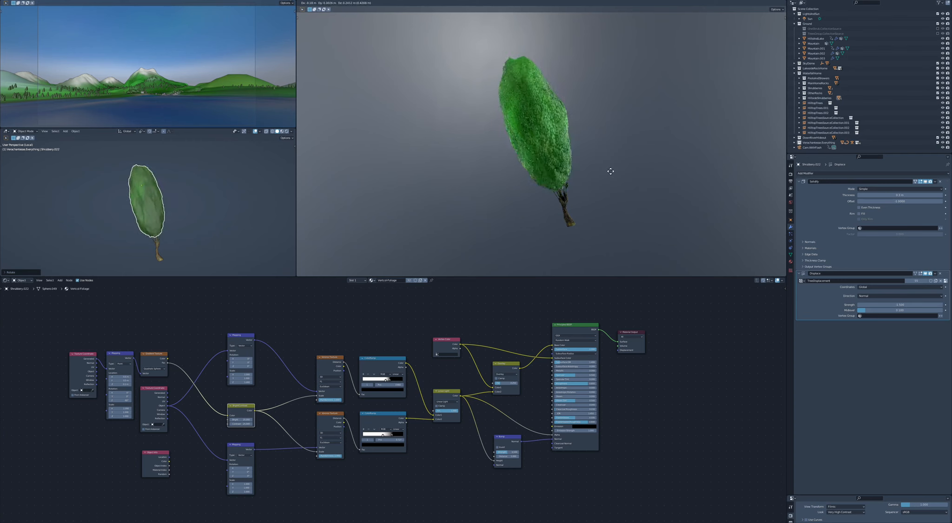
left_click(566, 213)
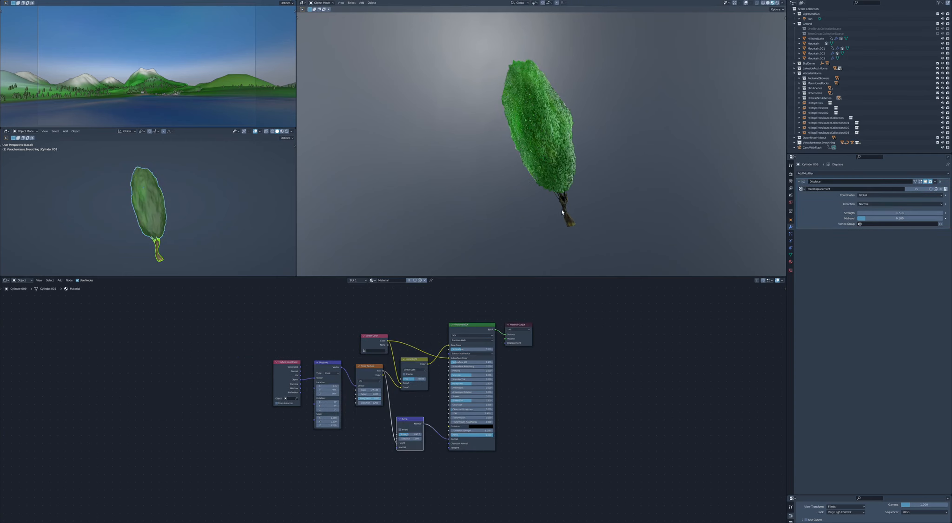
key("g")
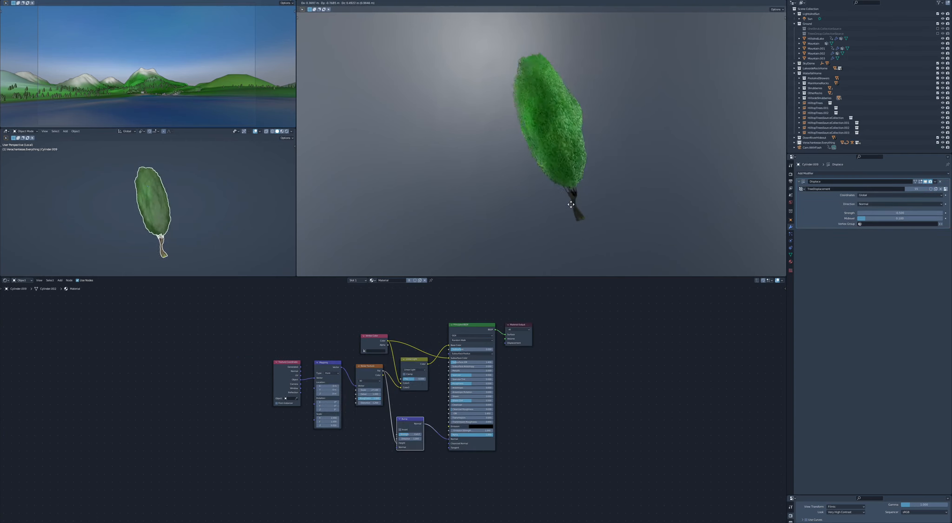
left_click(581, 216)
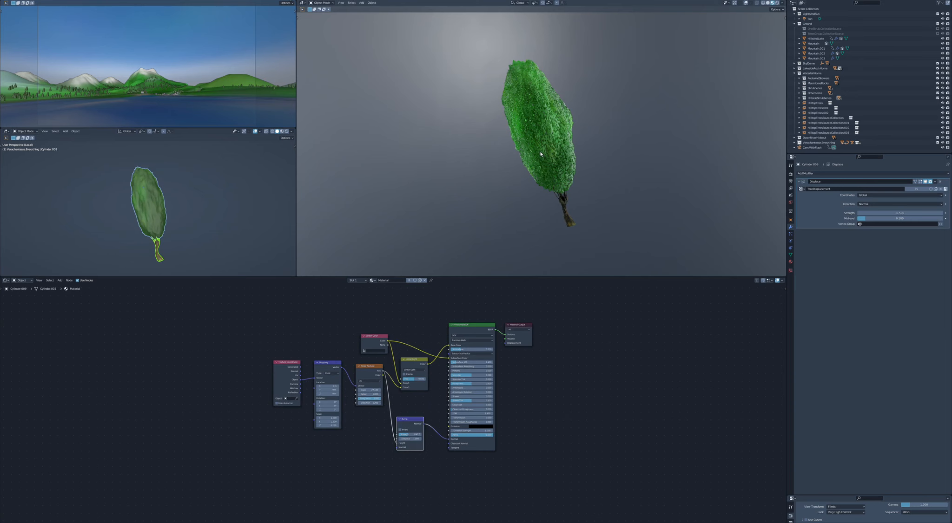
Step: Try scaling the foliage along its local Z axis, and try scaling it on the other two local axes
left_click(549, 131)
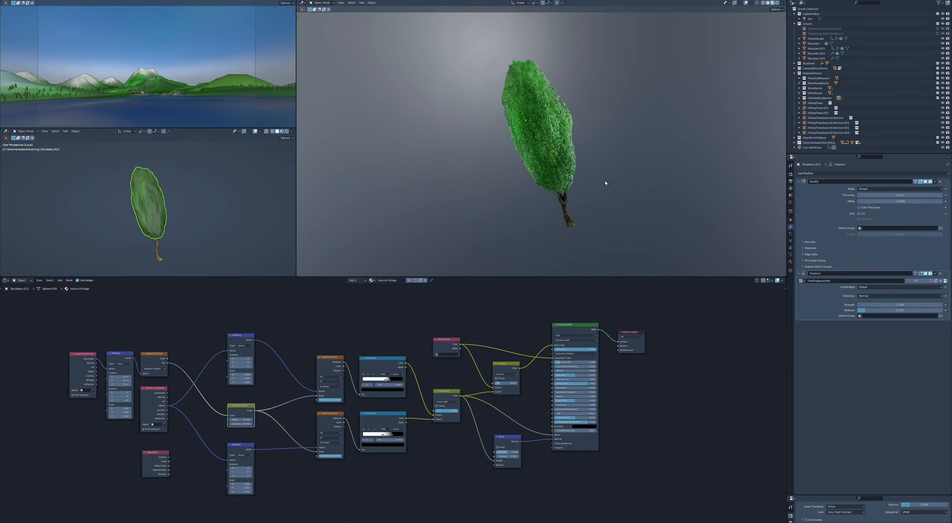
key("s")
key("z")
key("z")
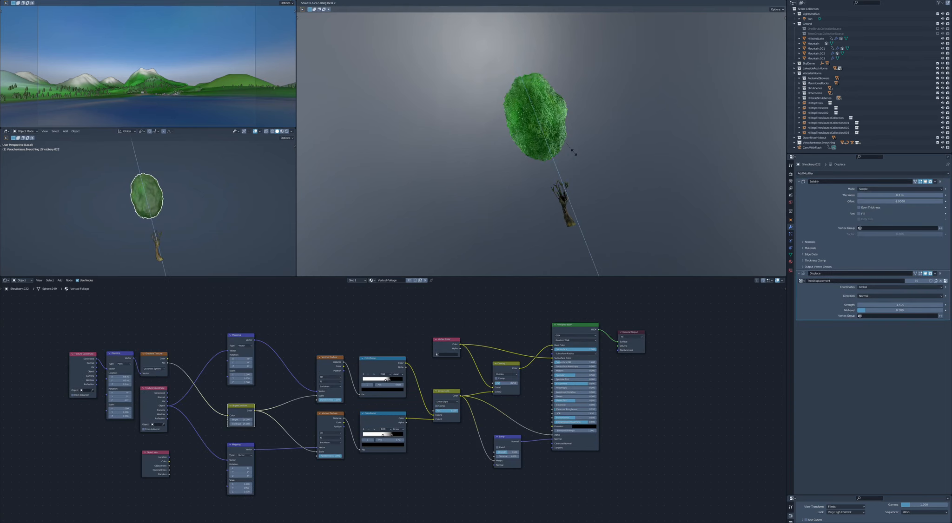
left_click(574, 155)
key("s")
key("shift+z")
key("shift+z")
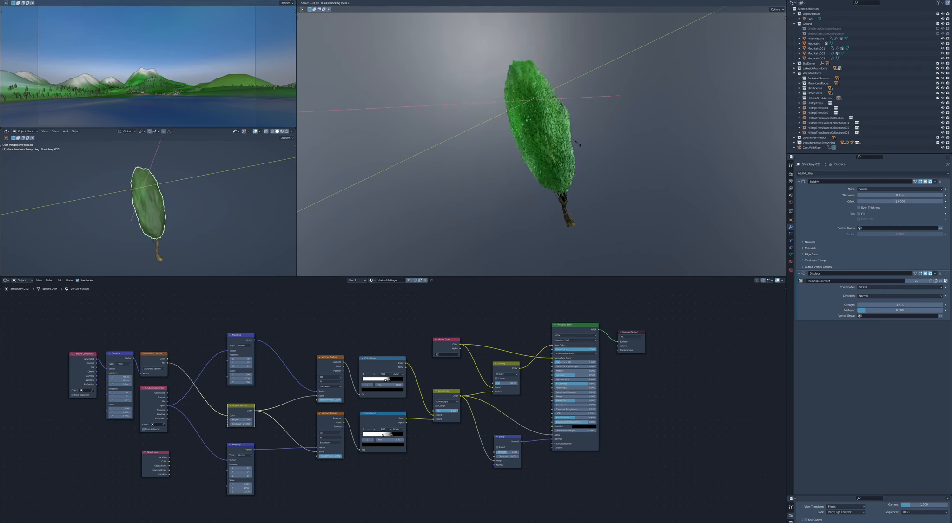
left_click(579, 146)
Step: Rotate the foliage slightly and nudge its position on the trunk
key("r")
left_click(605, 153)
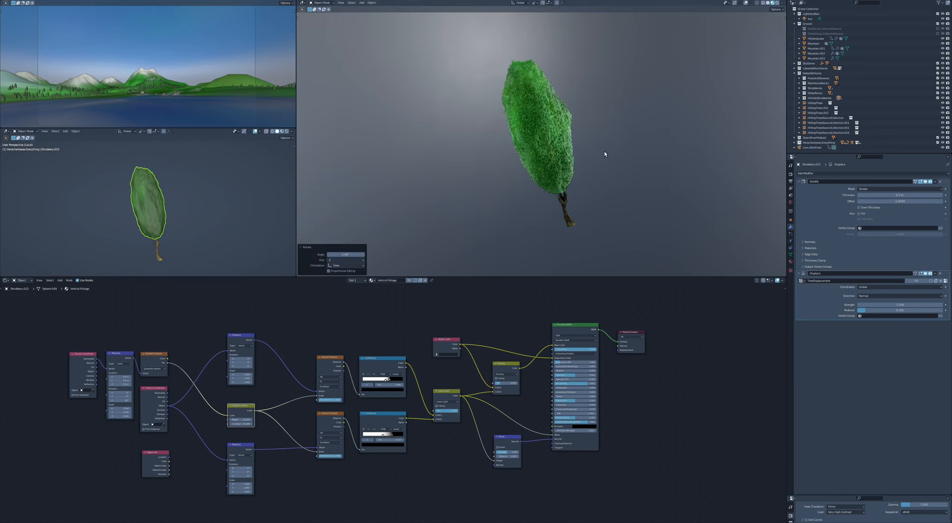
middle_click_drag(606, 153, 547, 167)
middle_click_drag(610, 176, 610, 176)
key("g")
left_click(610, 176)
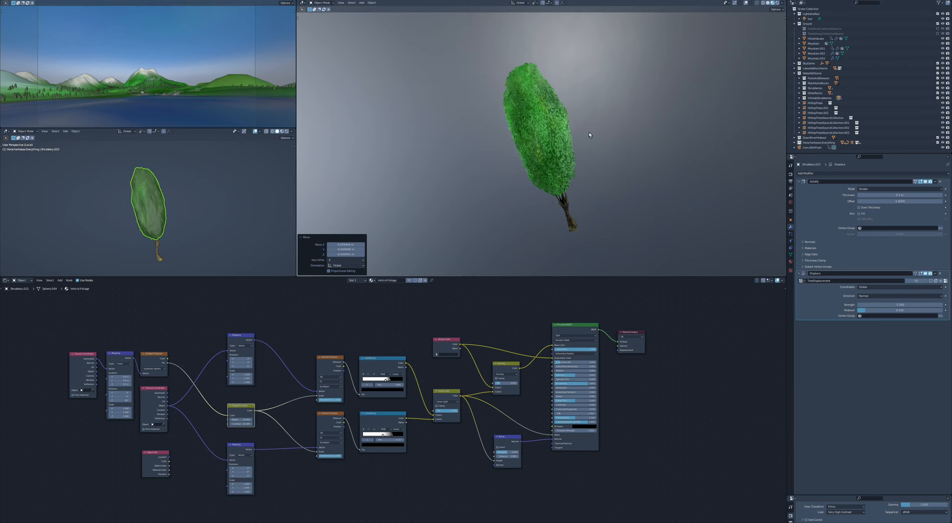
key("s")
key("Escape")
Step: Check the foliage mesh once more in Edit Mode, and return to Object Mode to view the leaves
key("Tab")
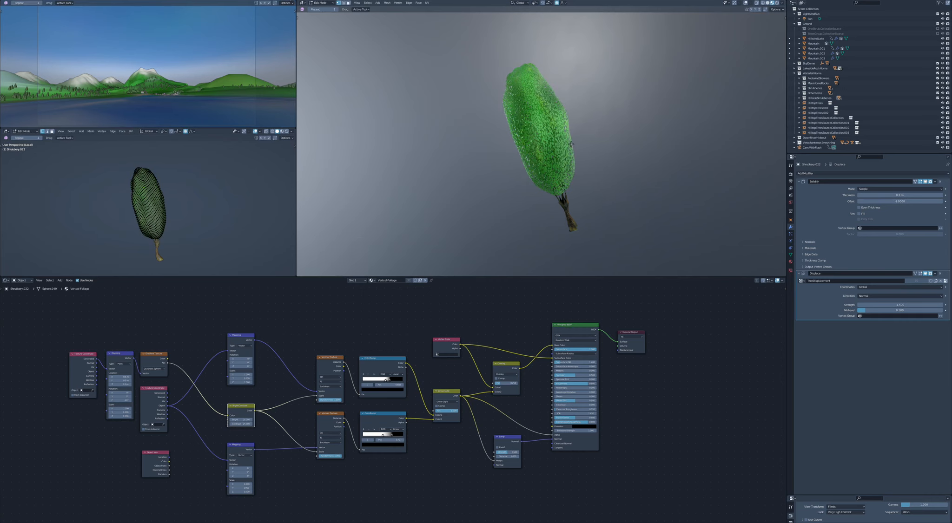
key("a")
key("Tab")
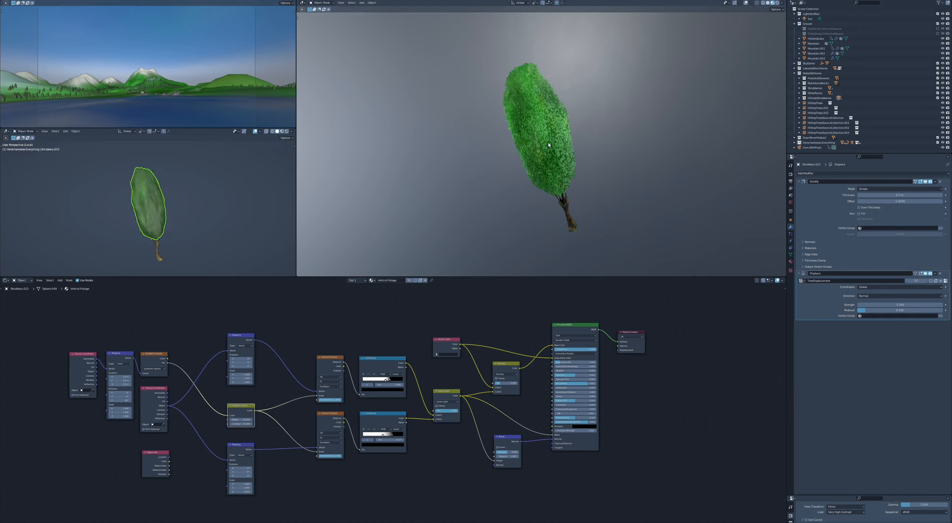
middle_click_drag(548, 143, 553, 163)
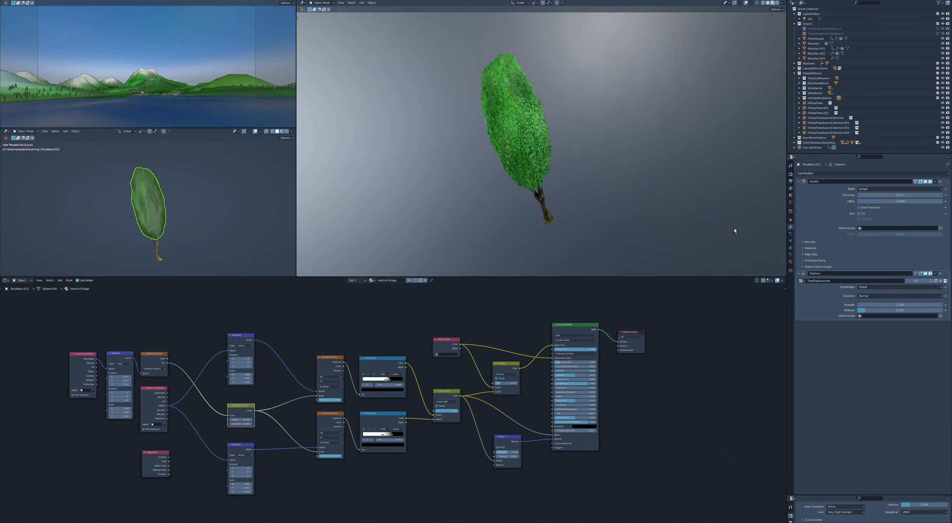
Step: Compare the leaves up close with the foliage's Solidify modifier hidden and shown again in the viewport
left_click(823, 211)
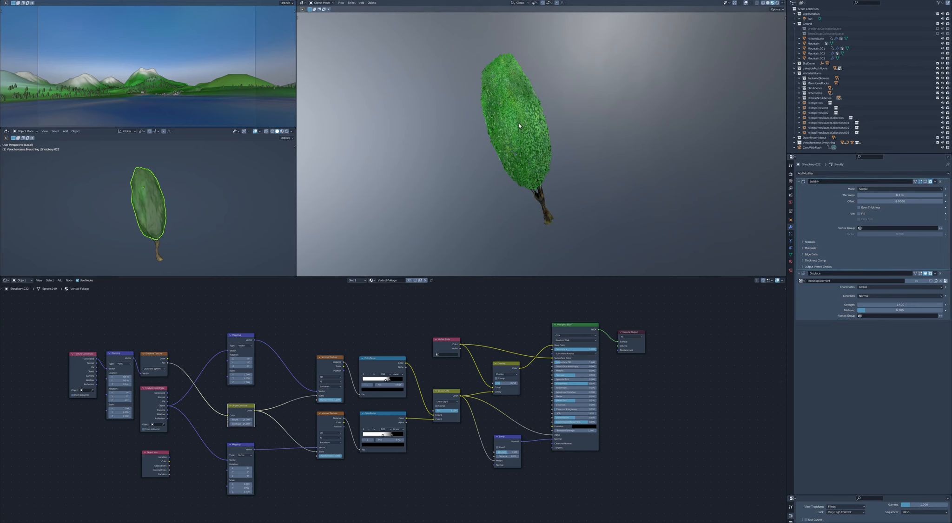
scroll(518, 123, "up", 6)
scroll(518, 122, "up", 3)
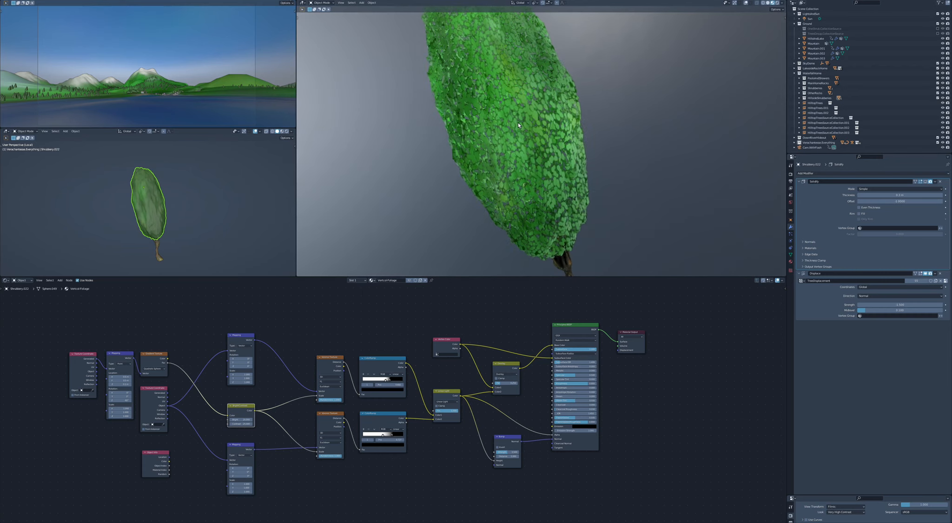
left_click(925, 183)
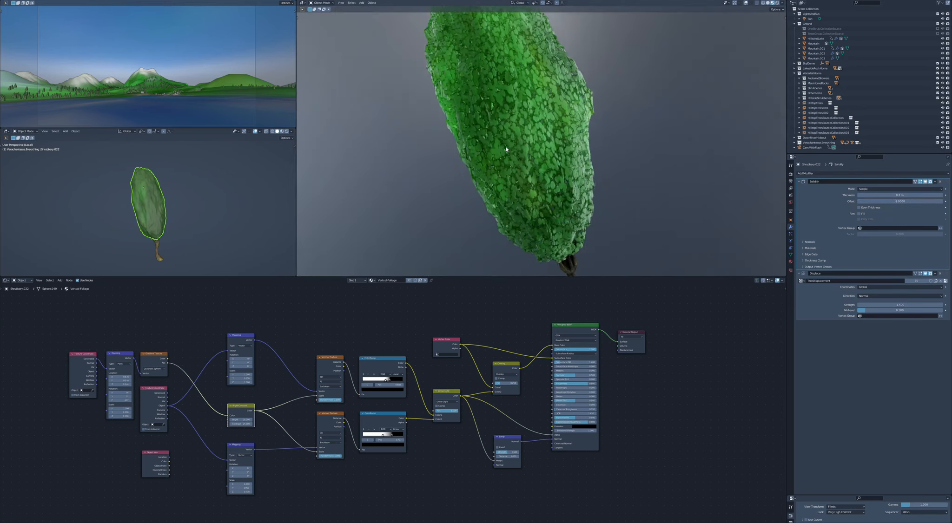
scroll(505, 147, "up", 3)
scroll(518, 143, "up", 2)
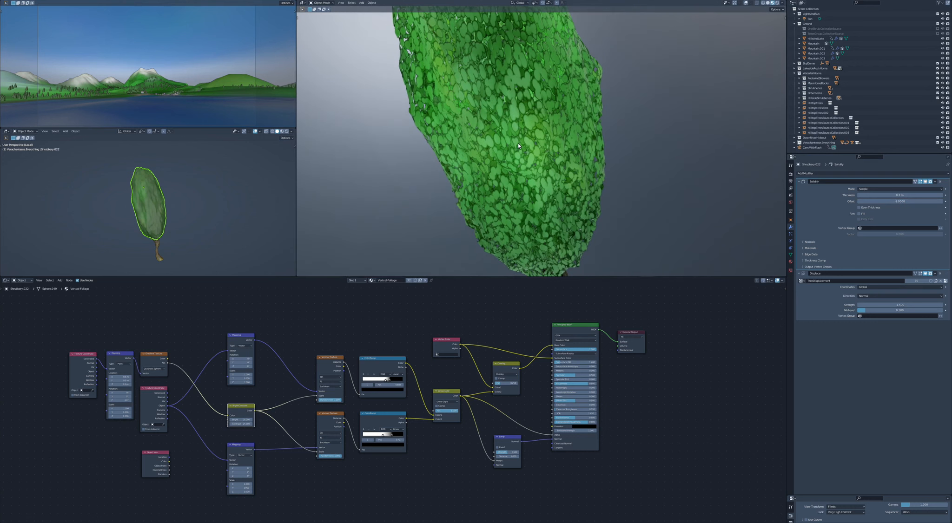
middle_click_drag(511, 134, 508, 135)
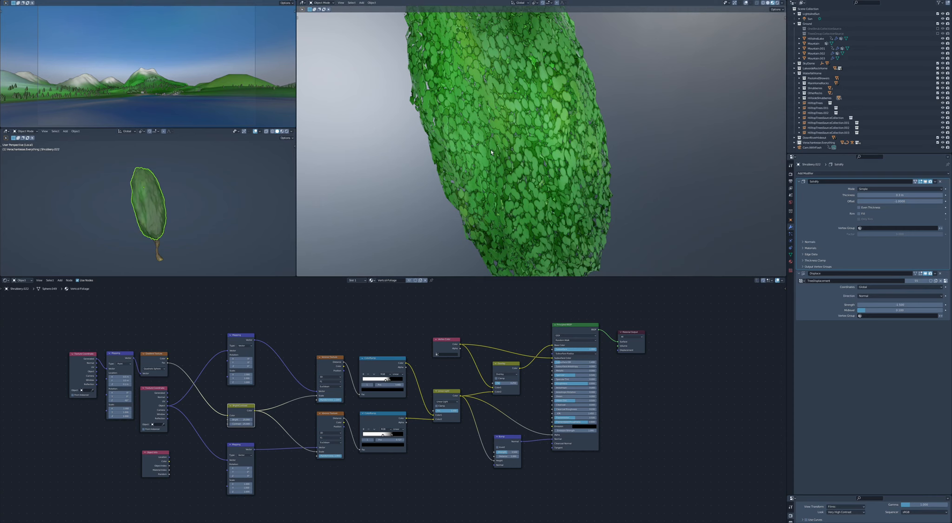
middle_click_drag(490, 151, 557, 157)
scroll(532, 154, "down", 3)
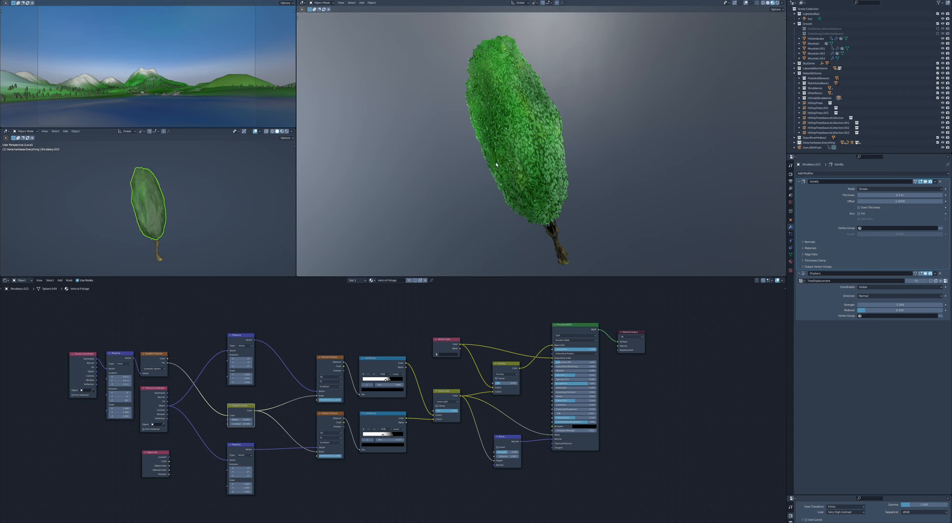
middle_click_drag(551, 157, 546, 158)
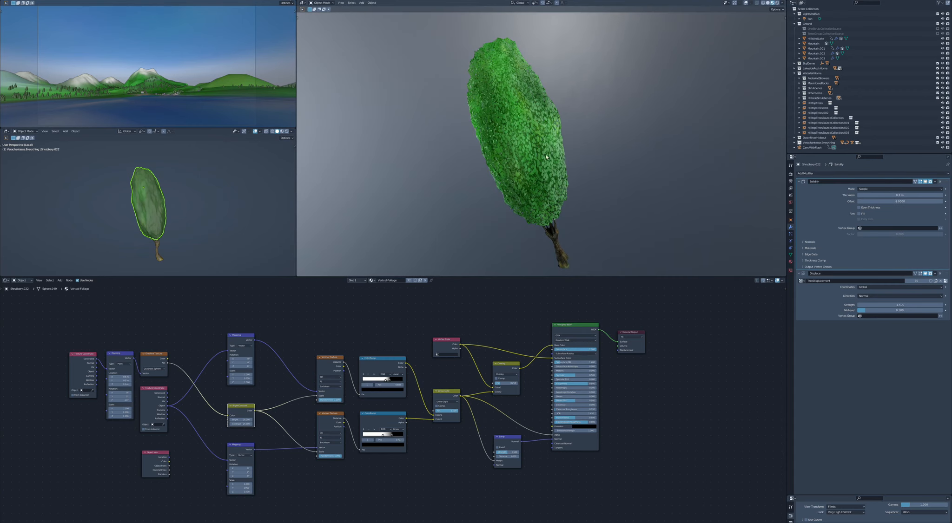
Step: Select the trunk, reselect the foliage, and try moving the foliage
left_click(158, 250)
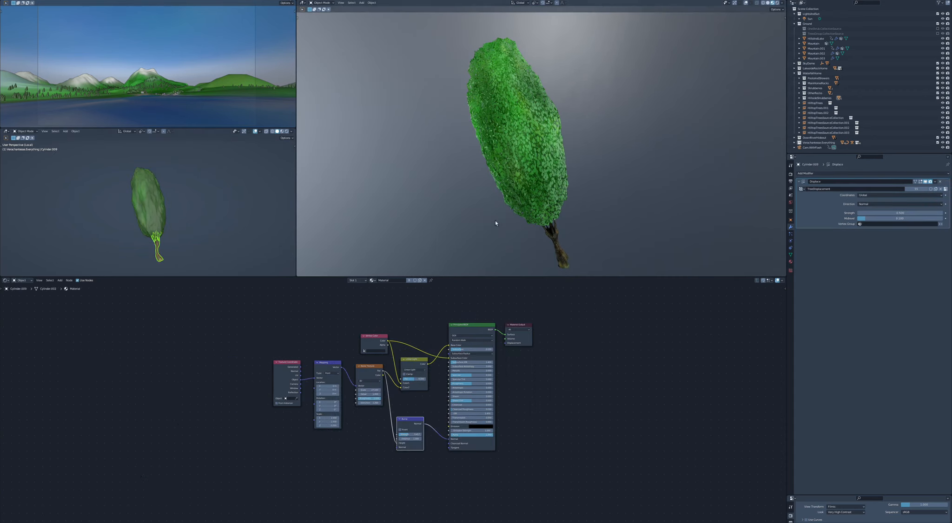
left_click(153, 216)
key("g")
right_click(437, 174)
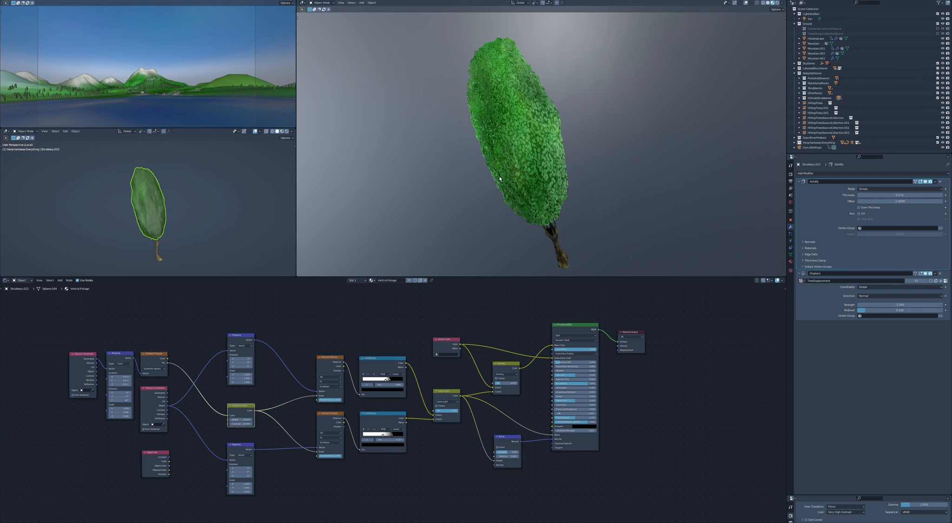
Step: Check the tree in Solid shading in the large viewport, and set that viewport to Rendered shading
key("z")
key("6")
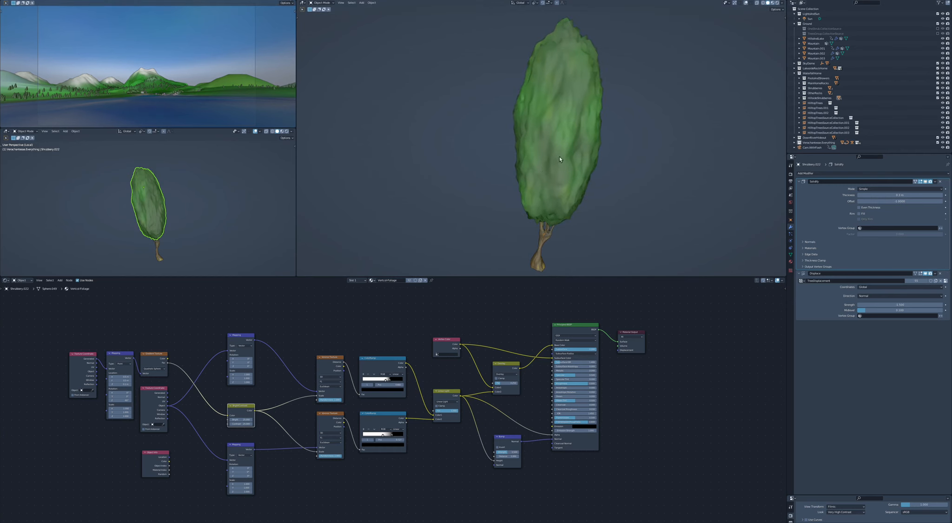
left_click(549, 150)
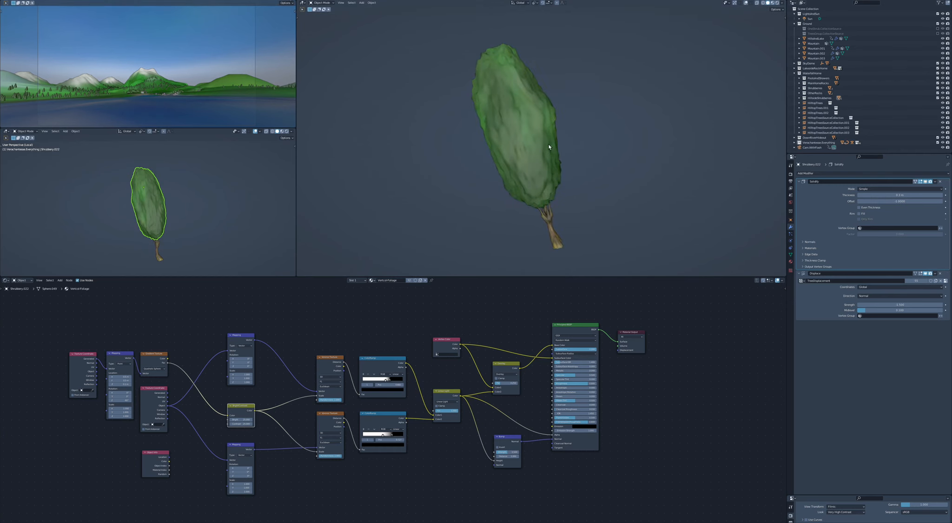
key("z")
key("8")
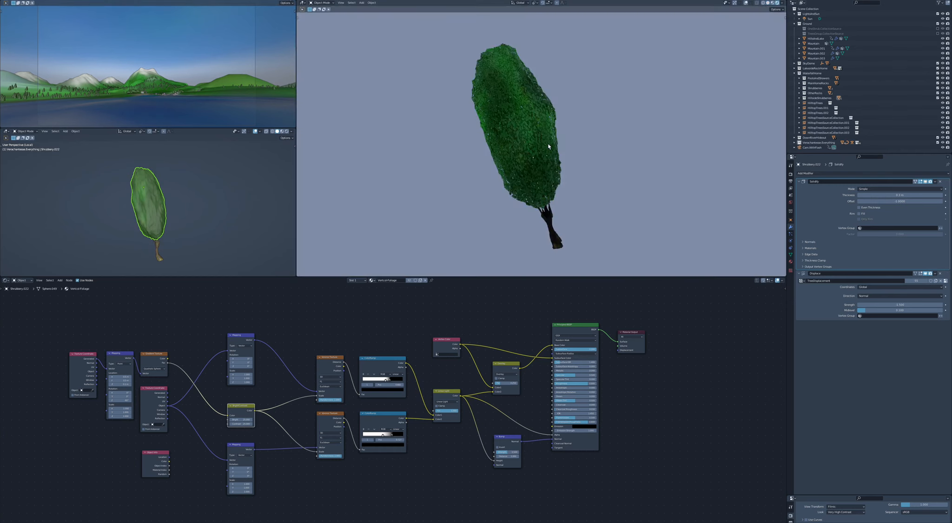
Step: Select the trunk and exit Local View in the large viewport to bring back the whole landscape
left_click(157, 245)
key("KP_Divide")
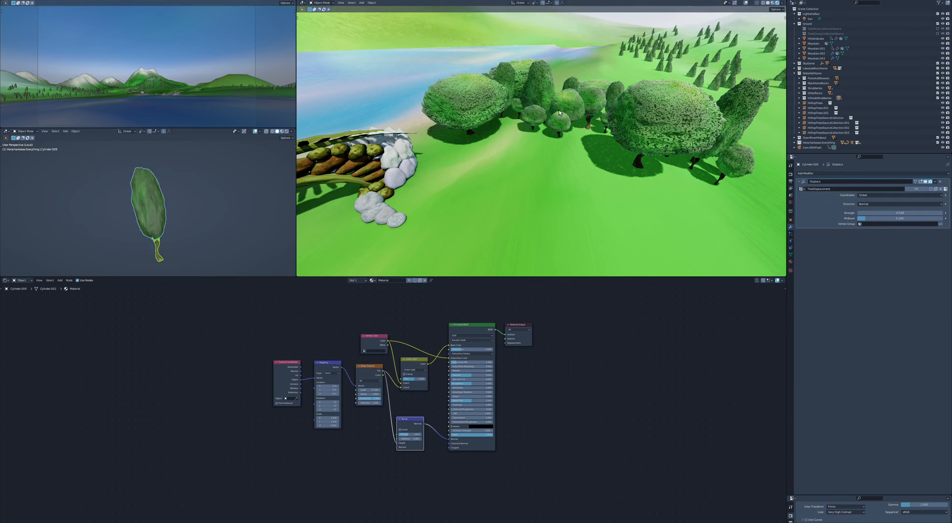
Step: Isolate the vertical tree in Local View in the large viewport, and put its foliage into Vertex Paint mode
key("KP_Divide")
left_click(550, 136)
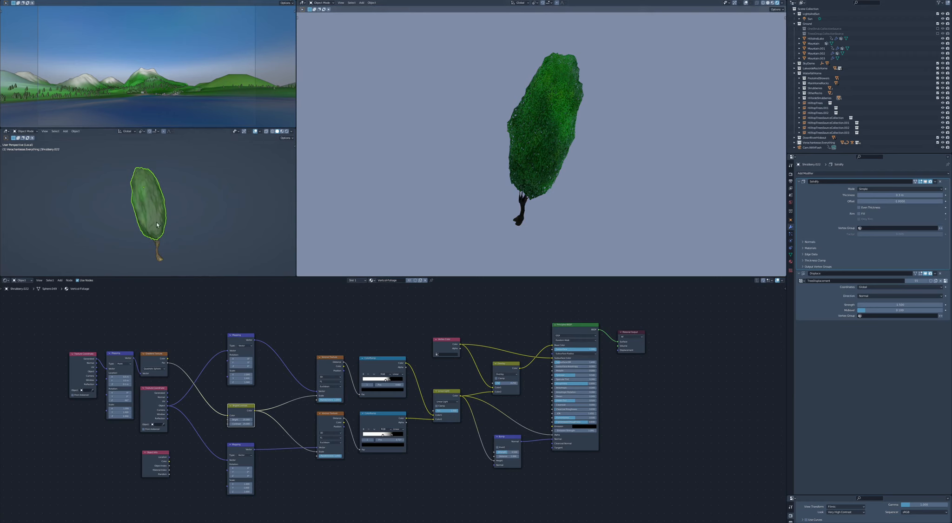
key("ctrl+Tab")
left_click(145, 179)
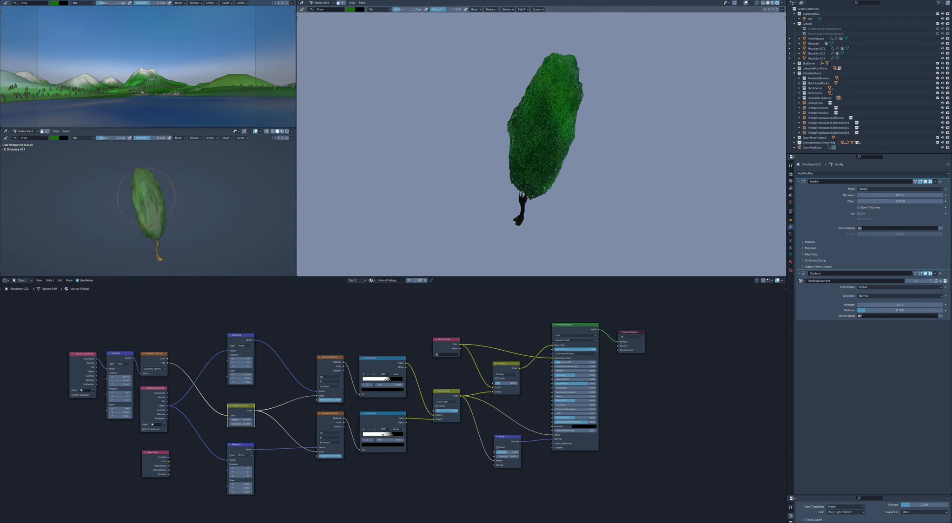
middle_click_drag(145, 204, 158, 213)
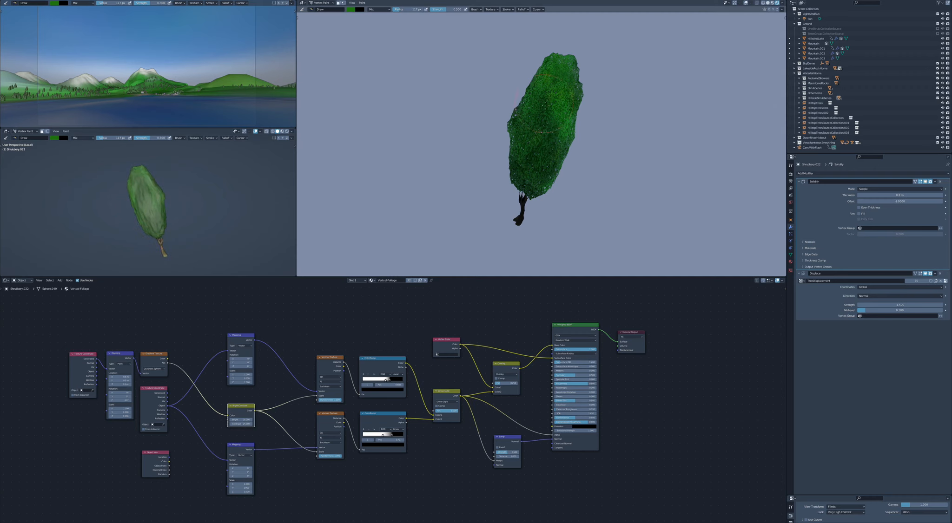
Step: Set the brush colour to pink and try painting the side of the foliage with broad vertex-paint strokes
right_click(429, 168)
left_click(445, 156)
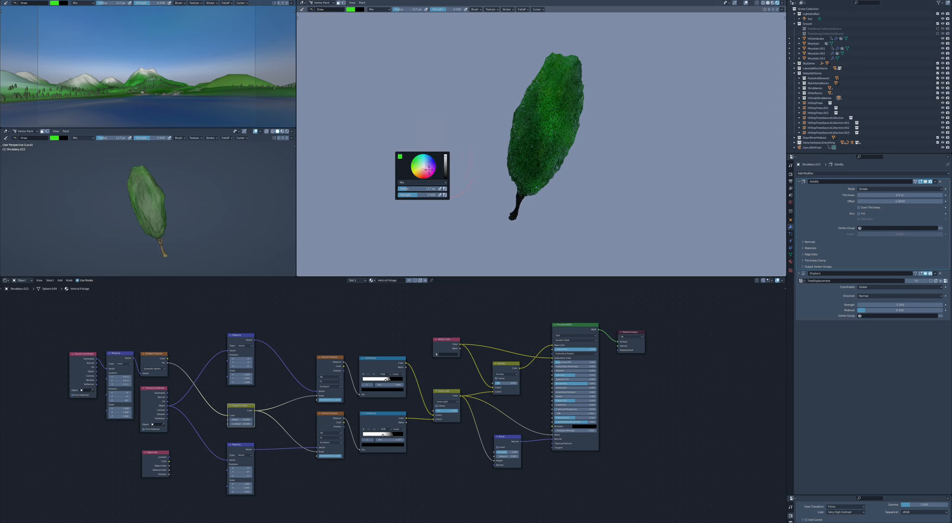
left_click(427, 171)
mouse_move(556, 93)
left_mouse_down()
mouse_move(528, 150)
mouse_move(565, 74)
mouse_move(563, 139)
left_mouse_up()
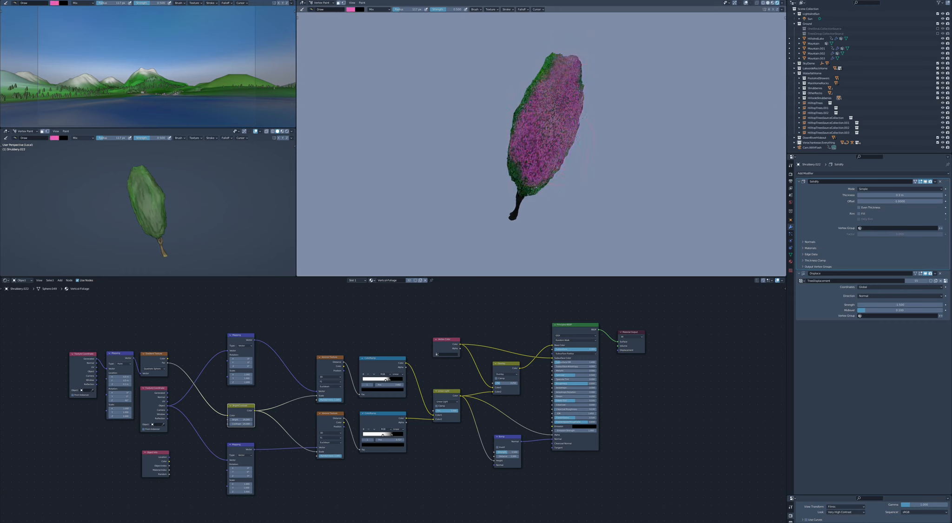
mouse_move(563, 140)
middle_mouse_down()
mouse_move(544, 144)
mouse_move(540, 129)
mouse_move(540, 147)
mouse_move(539, 128)
middle_mouse_up()
Step: Shrink the brush radius and try painting a few small pink spots on the foliage
key("f")
left_click(534, 125)
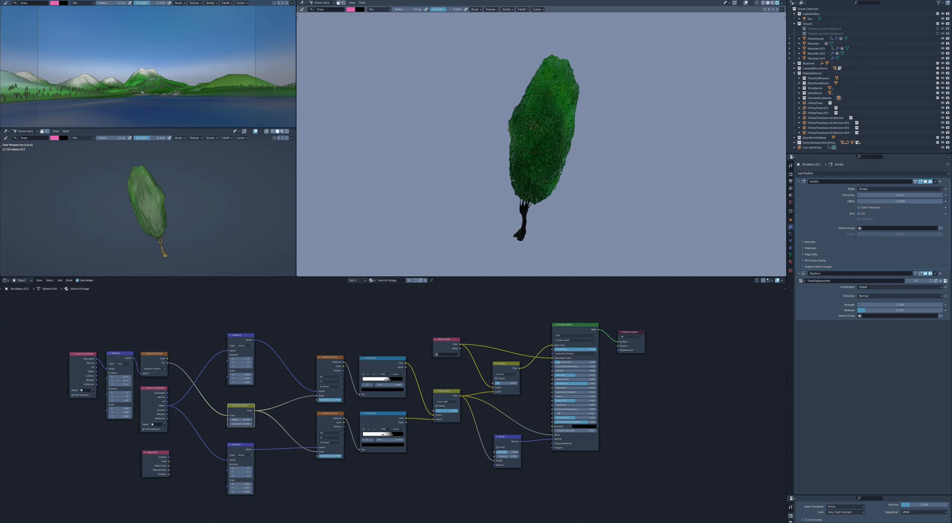
left_click(535, 124)
middle_click_drag(553, 148, 551, 149)
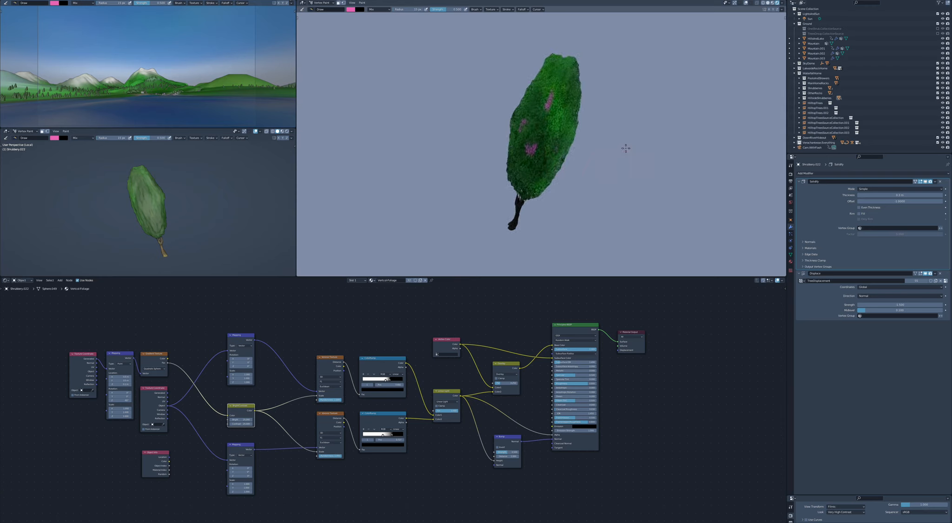
middle_click_drag(622, 148, 625, 148)
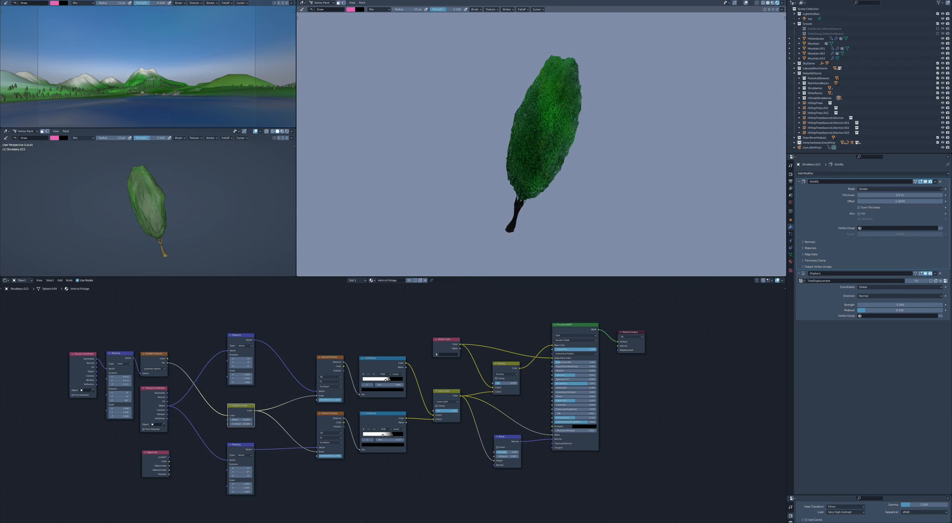
Step: Return the foliage to Object Mode and select the Vertex Color node in its Vertical Foliage material
key("ctrl+Tab")
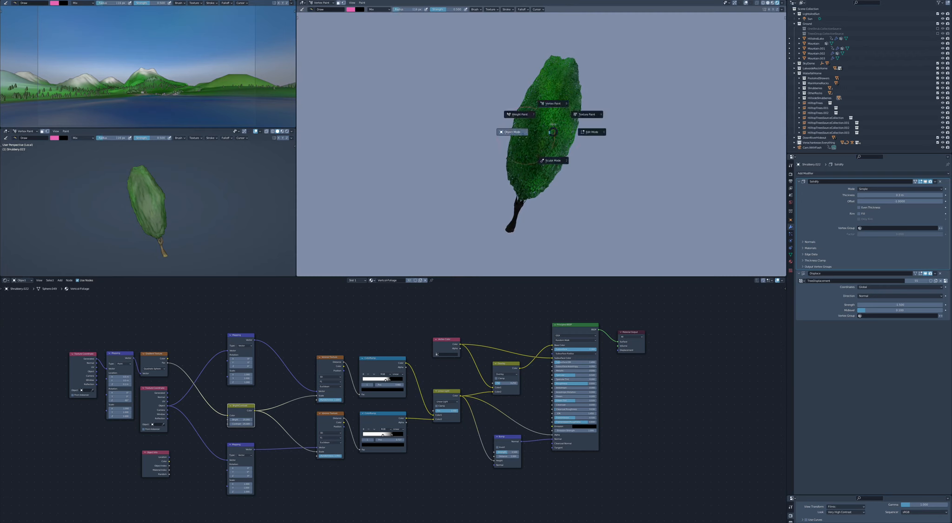
left_click(508, 134)
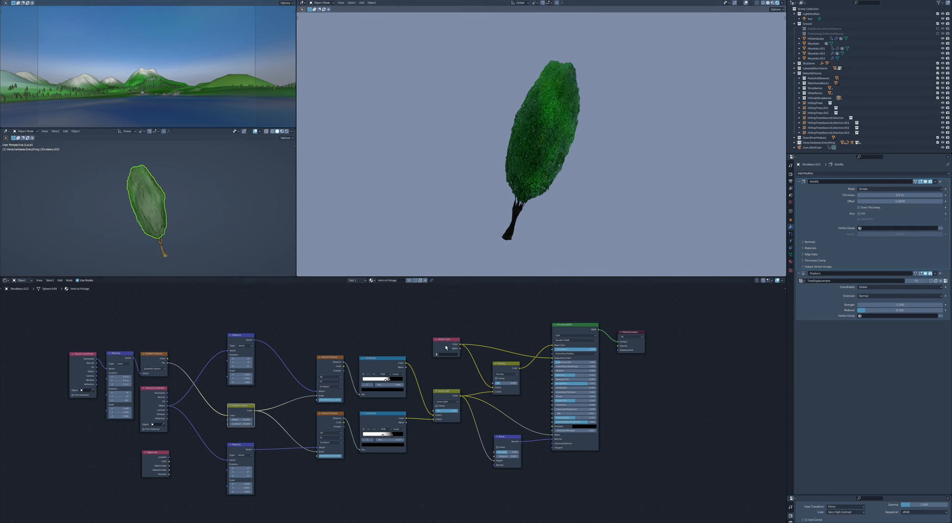
left_click(445, 347)
Step: Check the tree in Solid shading, and set the large viewport to Material Preview
key("z")
key("z")
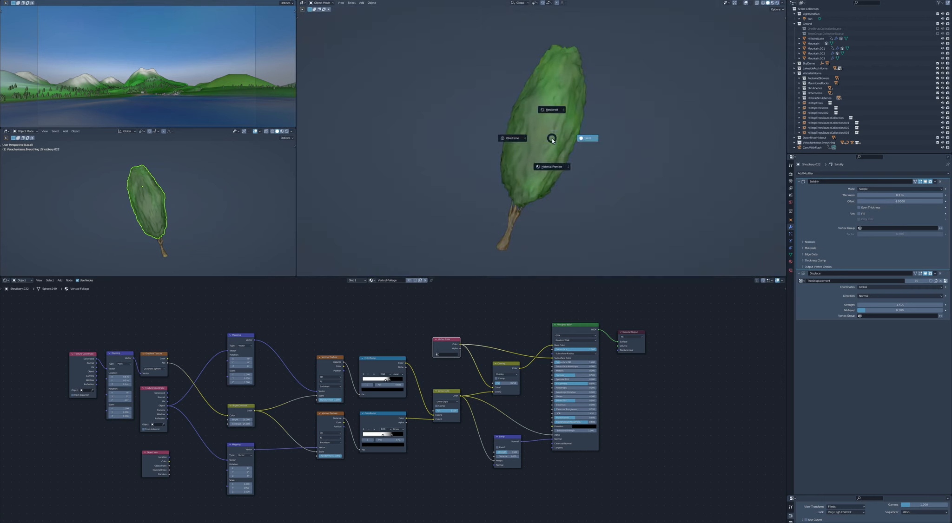
key("8")
key("z")
key("2")
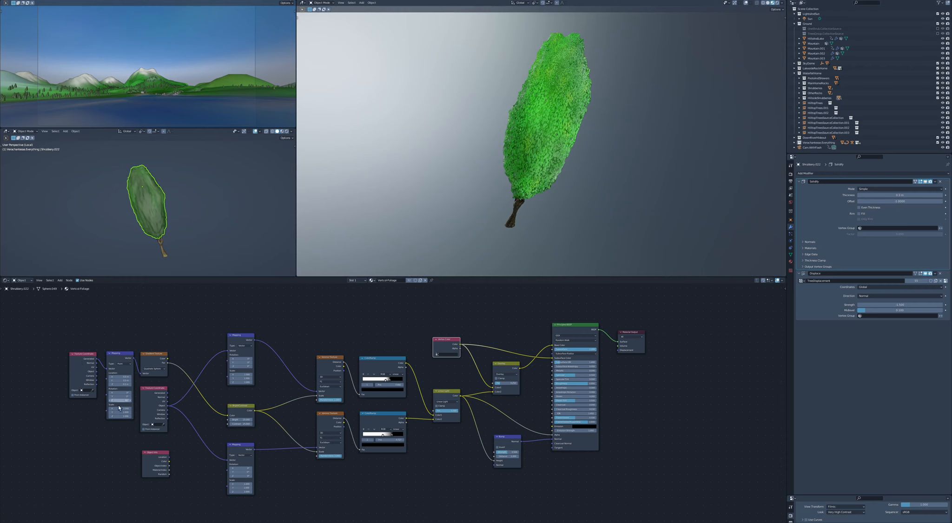
Step: Preview the Gradient Texture output directly on the foliage, reconnect the Principled BSDF to the Material Output, and inspect the leaves
left_click_drag(169, 365, 553, 346)
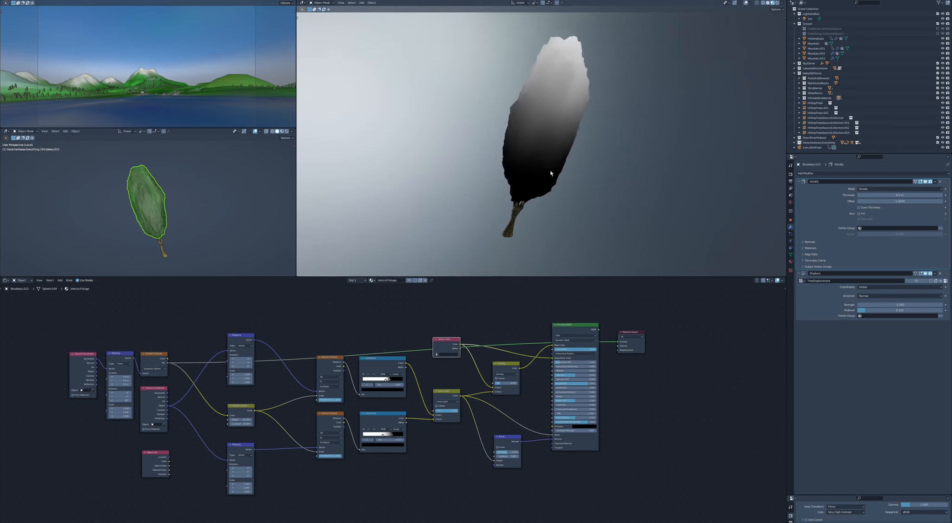
middle_click_drag(553, 172, 542, 171)
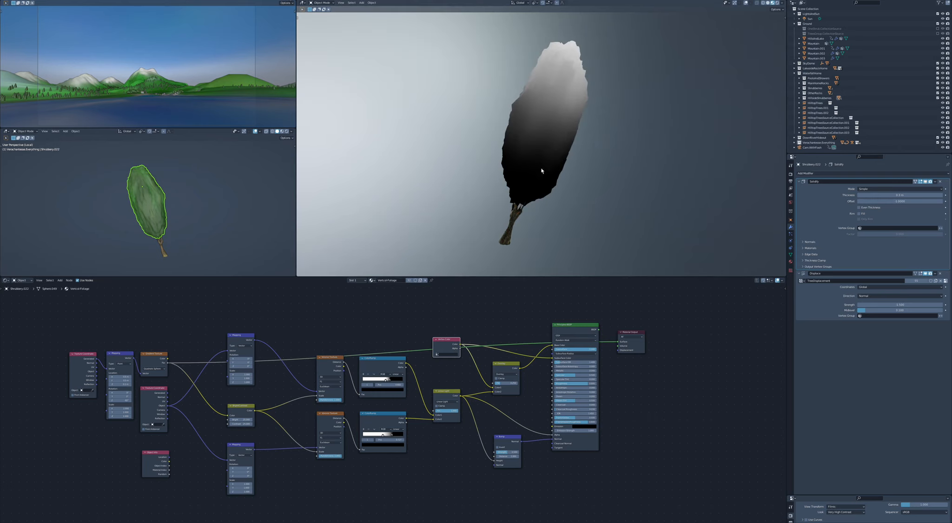
left_click(599, 331, "ctrl+shift")
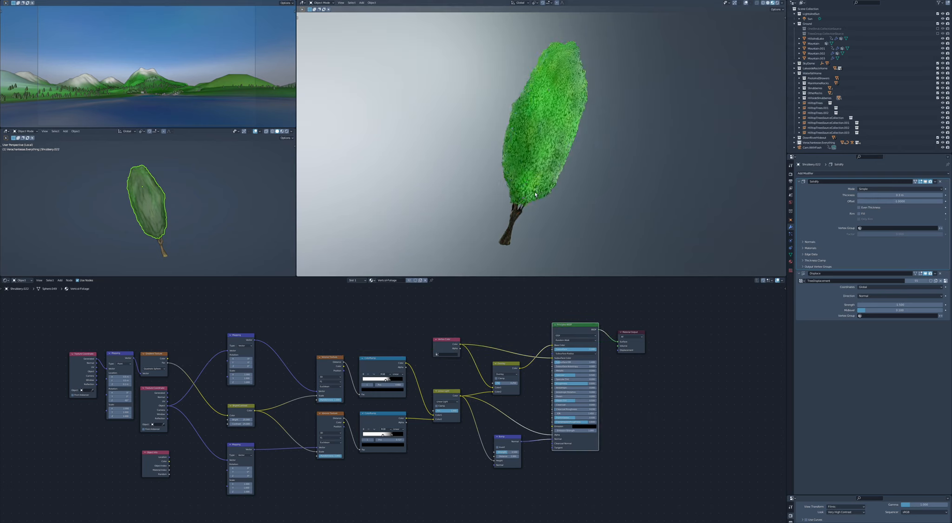
middle_click_drag(534, 194, 560, 118)
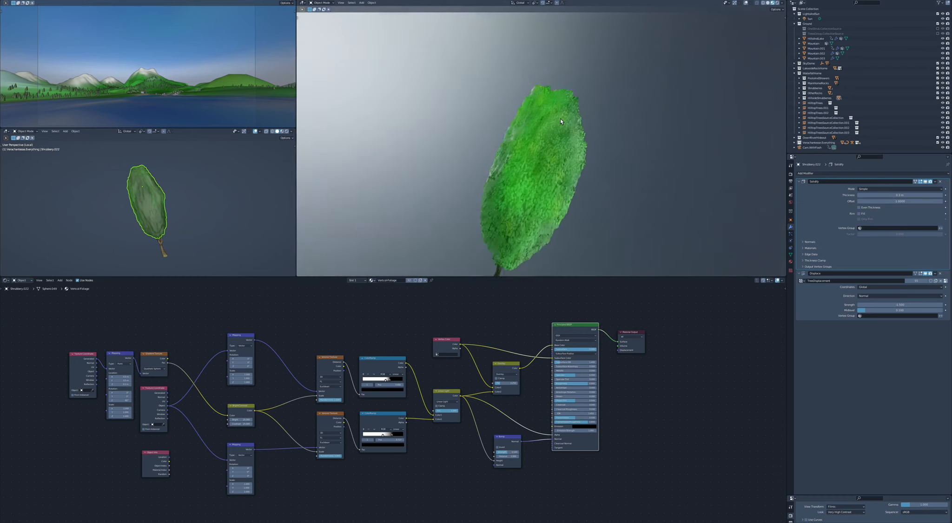
scroll(560, 118, "up", 3)
scroll(560, 118, "down", 4)
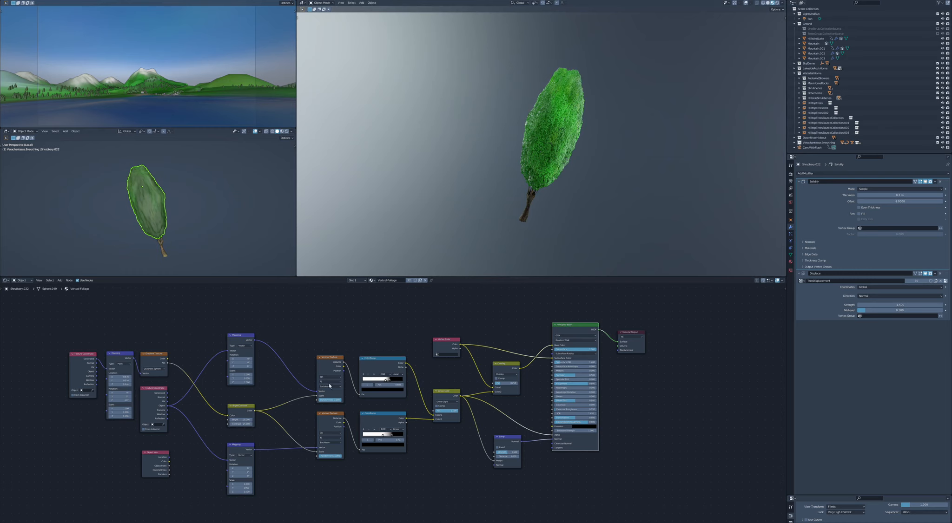
Step: Try different Bright and Contrast values on the Bright/Contrast node that drives the scale of both Voronoi textures
left_click_drag(327, 419, 326, 417)
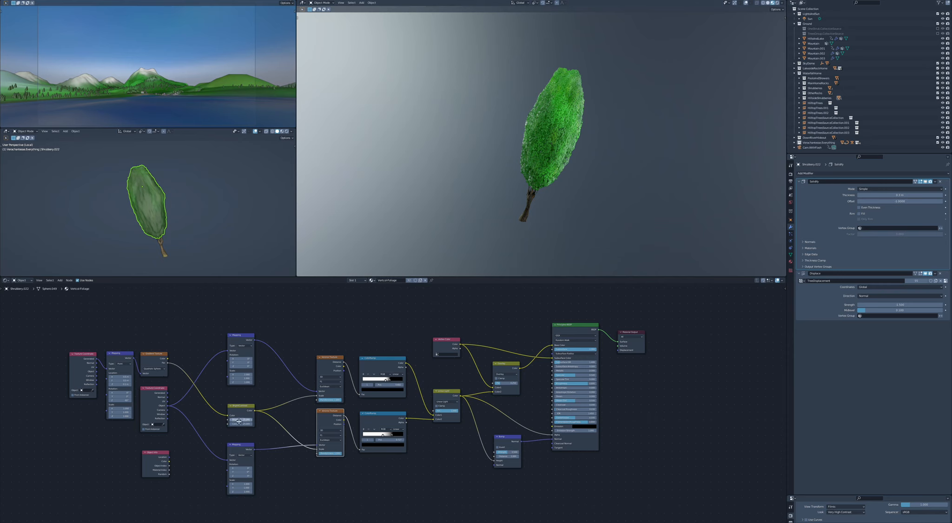
left_click_drag(241, 421, 235, 422)
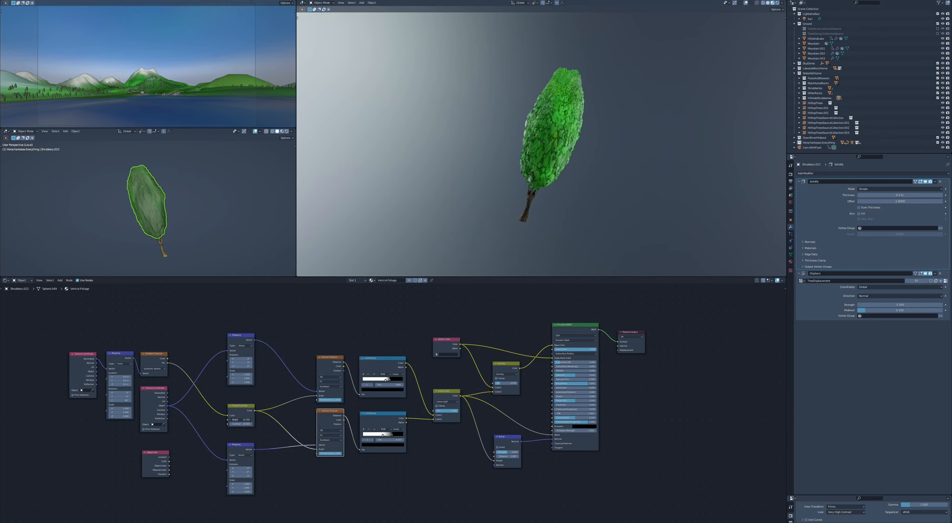
left_click_drag(240, 420, 251, 420)
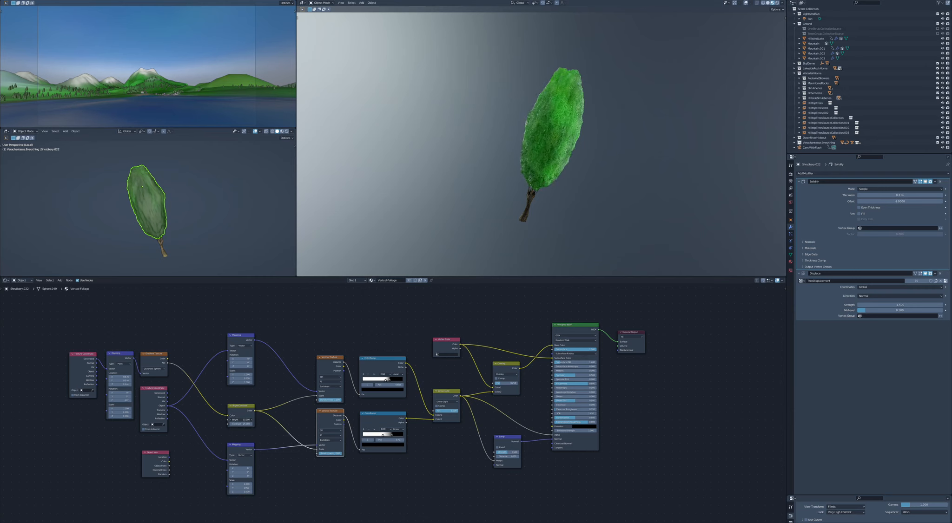
mouse_move(240, 424)
left_mouse_down()
mouse_move(253, 423)
mouse_move(233, 424)
left_mouse_up()
left_click_drag(233, 424, 233, 424)
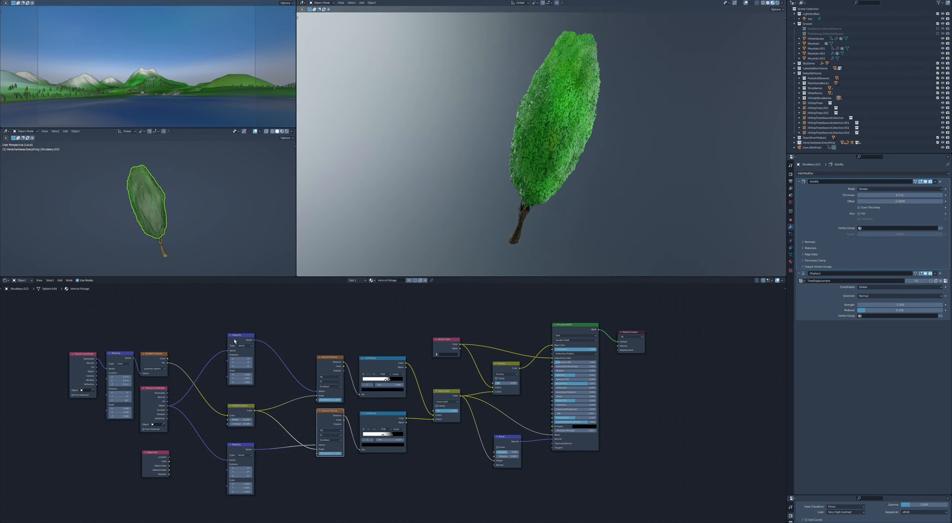
Step: Point out the central Texture Coordinate node and the two Mapping nodes that feed the Voronoi textures by selecting them
left_click(151, 395)
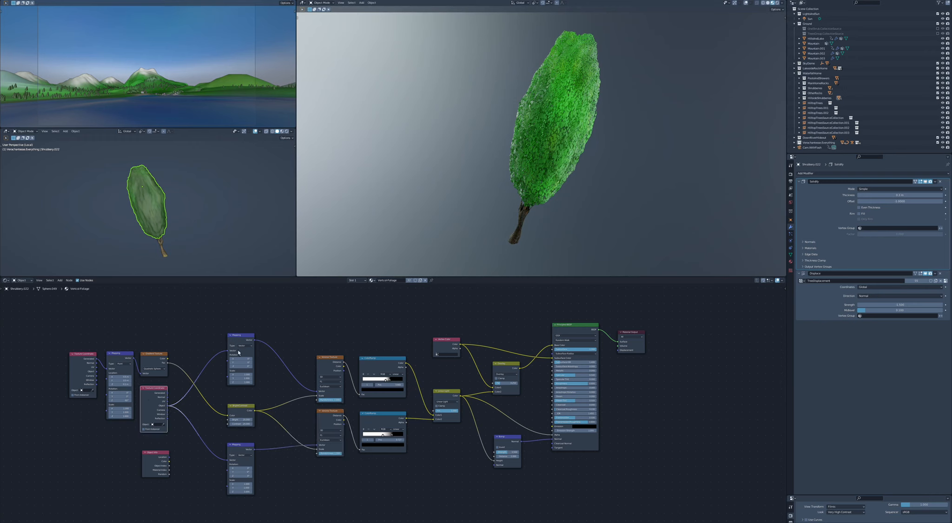
left_click(238, 342)
left_click(235, 452, "shift")
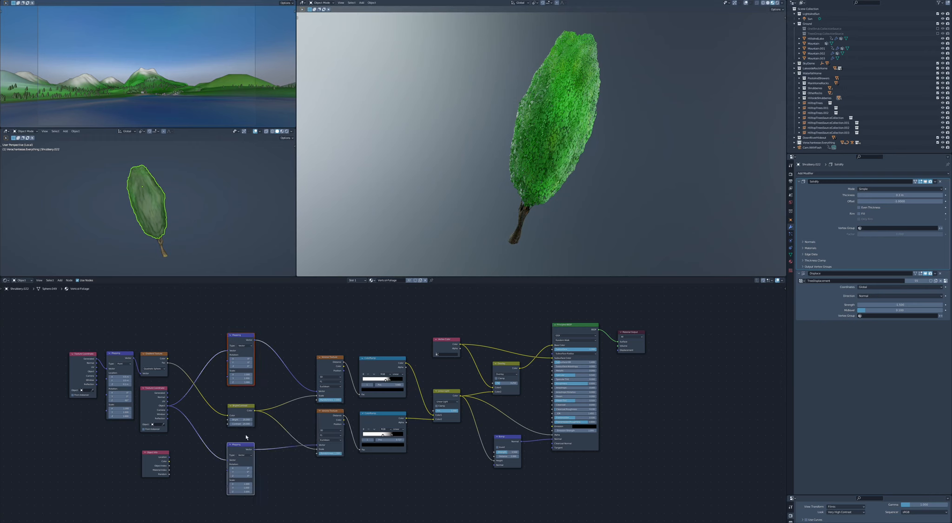
left_click(208, 421)
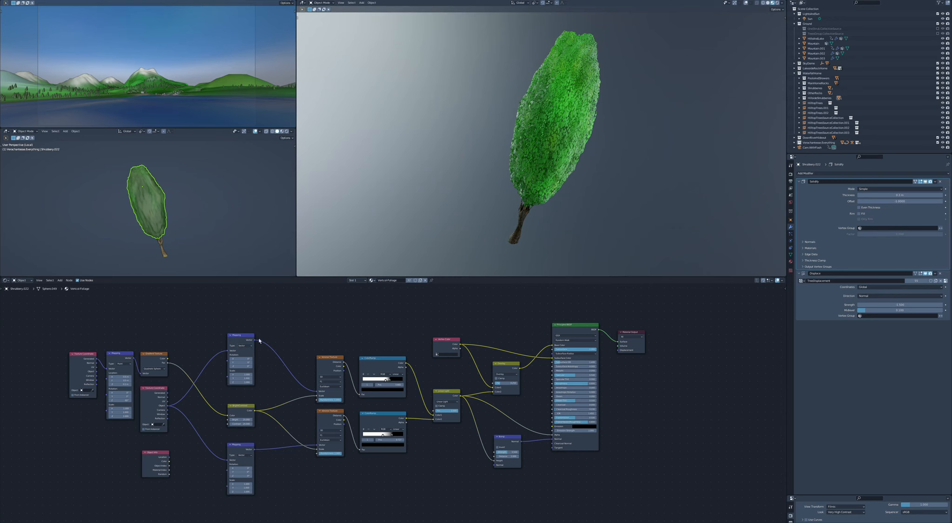
Step: Delete the unused Object Info node from the foliage material
middle_click_drag(585, 96, 595, 124)
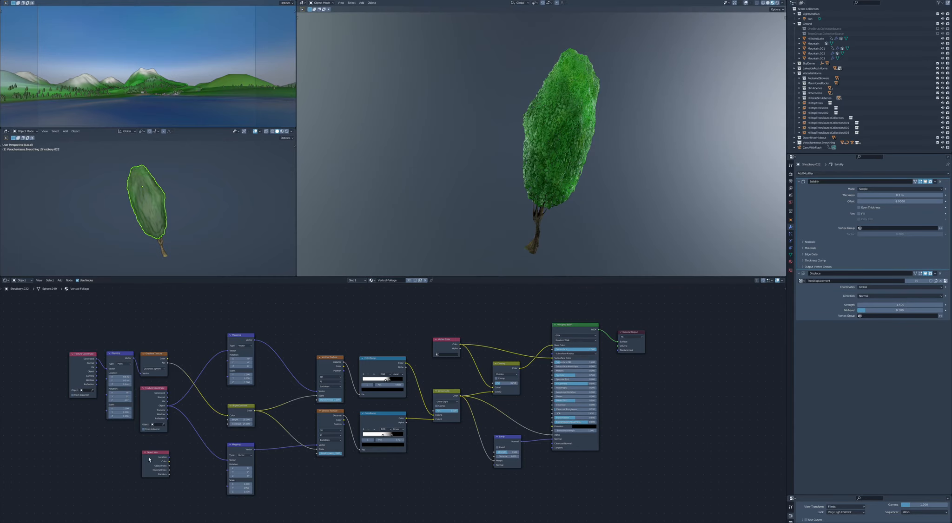
key("x")
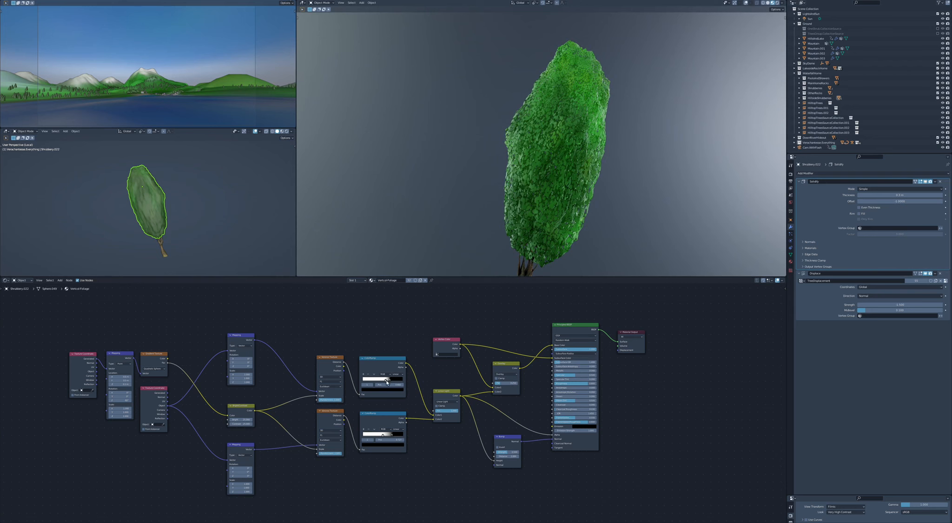
Step: Try shifting the stops of both ColorRamp nodes and inspect how the leaf shapes look up close
mouse_move(386, 383)
left_mouse_down()
mouse_move(366, 381)
mouse_move(387, 381)
left_mouse_up()
mouse_move(383, 436)
left_mouse_down()
mouse_move(370, 435)
mouse_move(377, 437)
left_mouse_up()
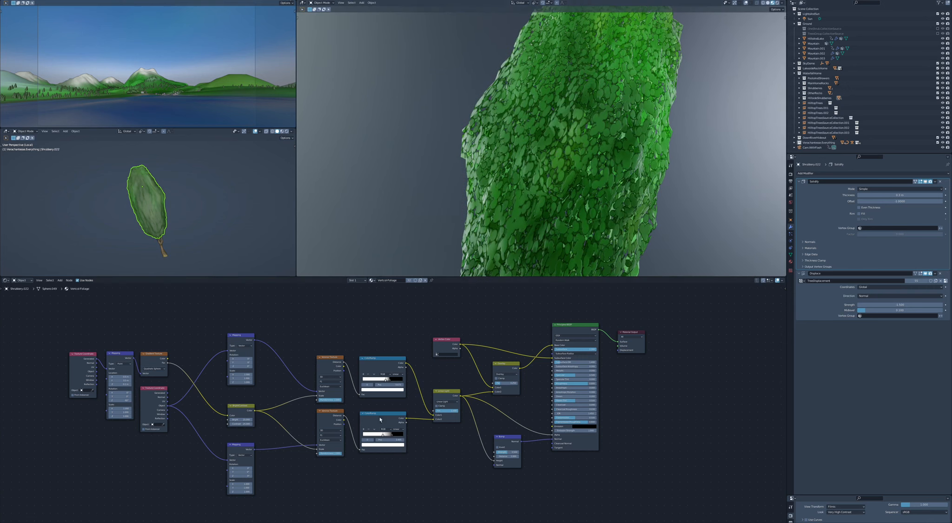
mouse_move(382, 435)
left_mouse_down()
mouse_move(373, 435)
mouse_move(391, 436)
mouse_move(383, 437)
left_mouse_up()
middle_click_drag(520, 259, 565, 187)
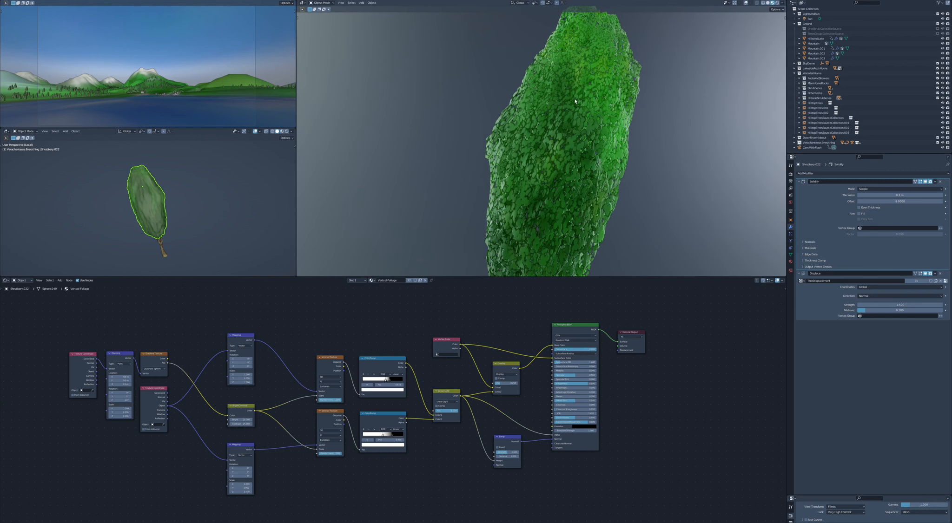
middle_click_drag(569, 90, 547, 150)
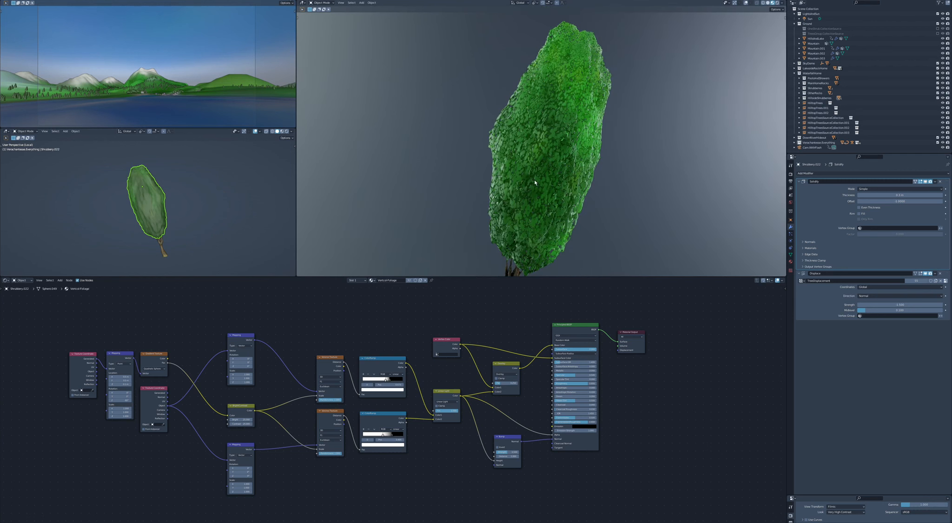
middle_click_drag(534, 182, 492, 261)
Step: Try spacing the black and white stops differently on the lower and upper ColorRamp nodes
mouse_move(392, 437)
left_mouse_down()
mouse_move(402, 438)
mouse_move(384, 436)
mouse_move(392, 438)
left_mouse_up()
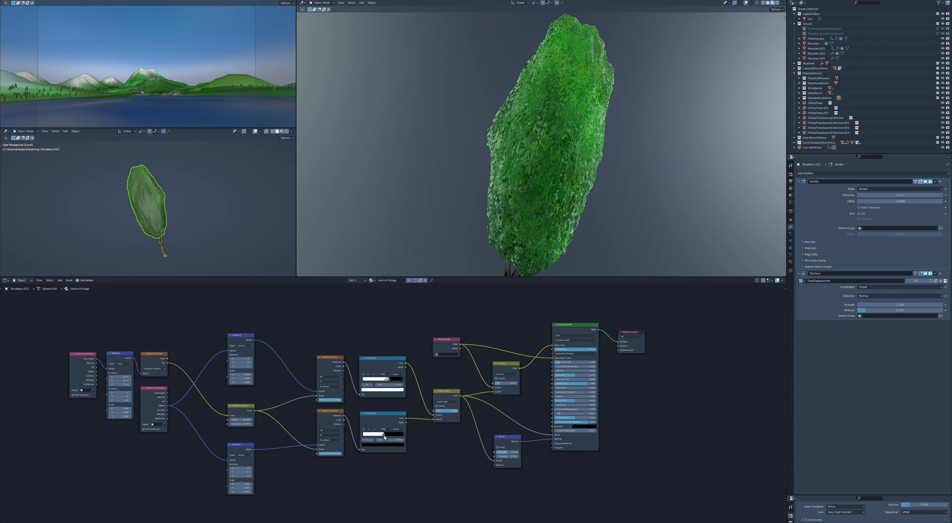
mouse_move(384, 435)
left_mouse_down()
mouse_move(402, 437)
mouse_move(391, 437)
left_mouse_up()
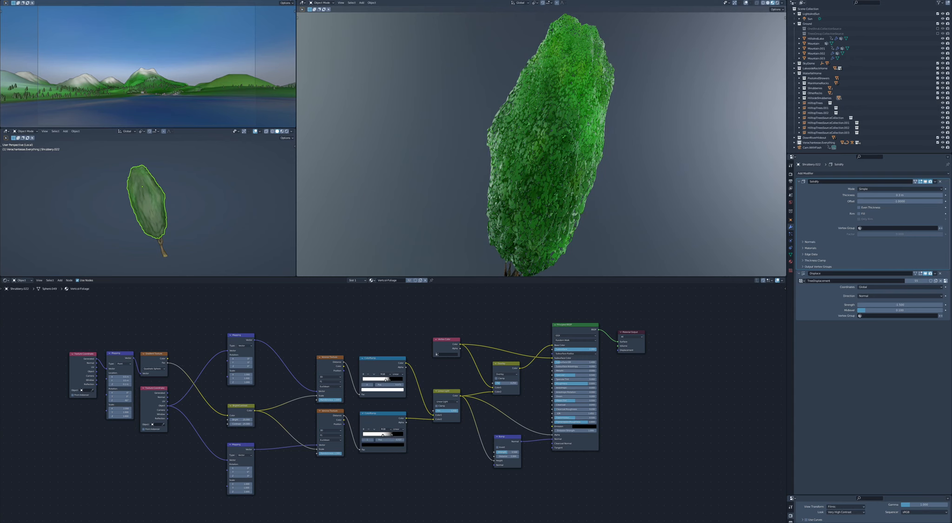
mouse_move(387, 380)
left_mouse_down()
mouse_move(404, 380)
mouse_move(392, 381)
left_mouse_up()
Step: Move the Linear Light mix node slightly down and lower its factor to soften the blend of the two leaf patterns
left_click_drag(445, 396, 431, 417)
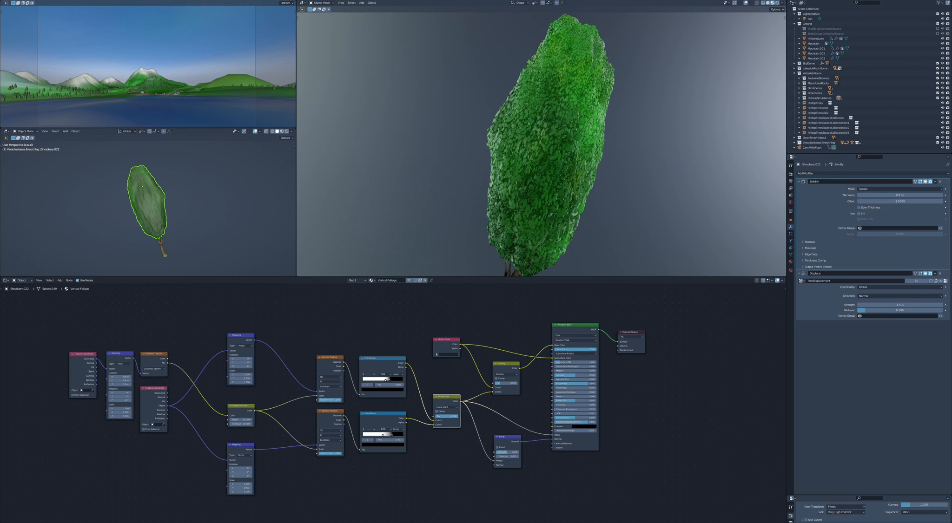
left_click(449, 417)
key("Return")
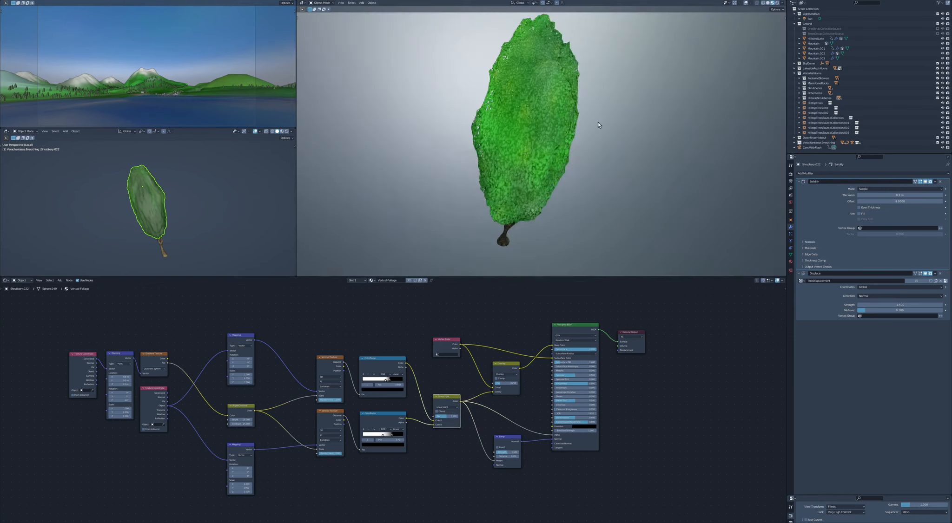
Step: Exit Local View in the large viewport and set it to Rendered shading to view the trees in the landscape
key("KP_Divide")
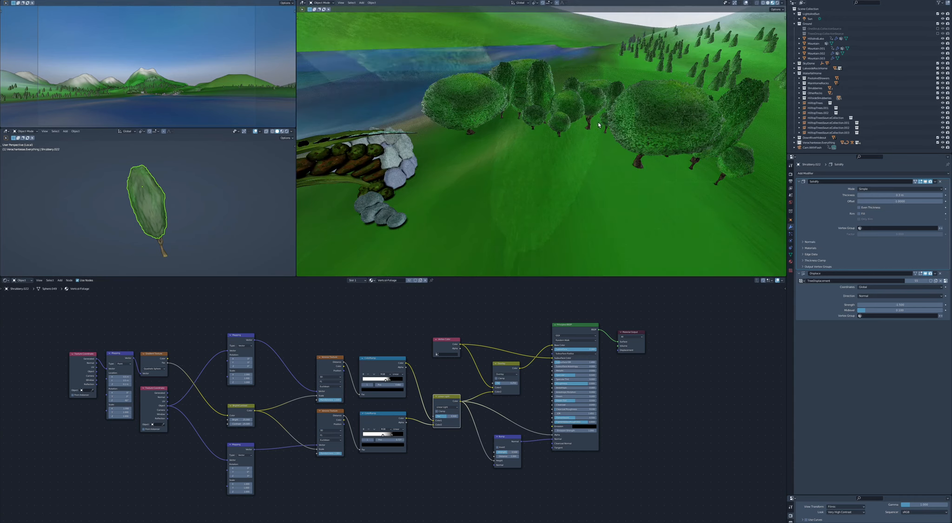
key("z")
left_click(627, 96)
mouse_move(623, 105)
middle_mouse_down()
mouse_move(641, 142)
mouse_move(626, 127)
middle_mouse_up()
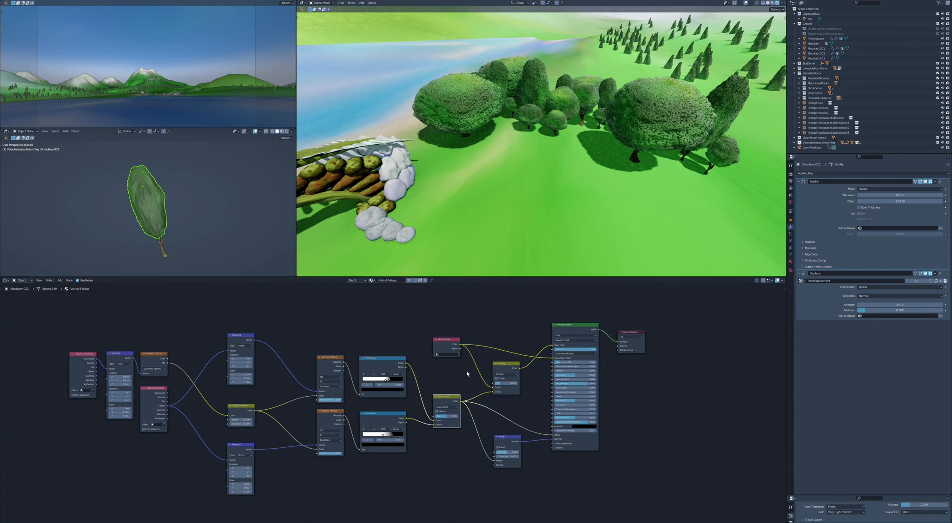
Step: Reset the factor of the foliage material's Linear Light mix node to its default of 0.500
left_click(451, 425)
left_click_drag(445, 416, 437, 416)
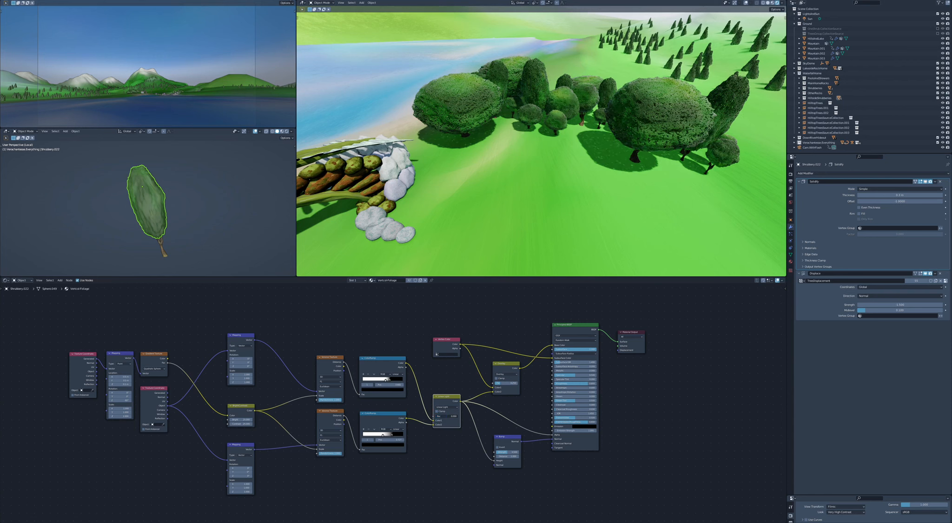
key("BackSpace")
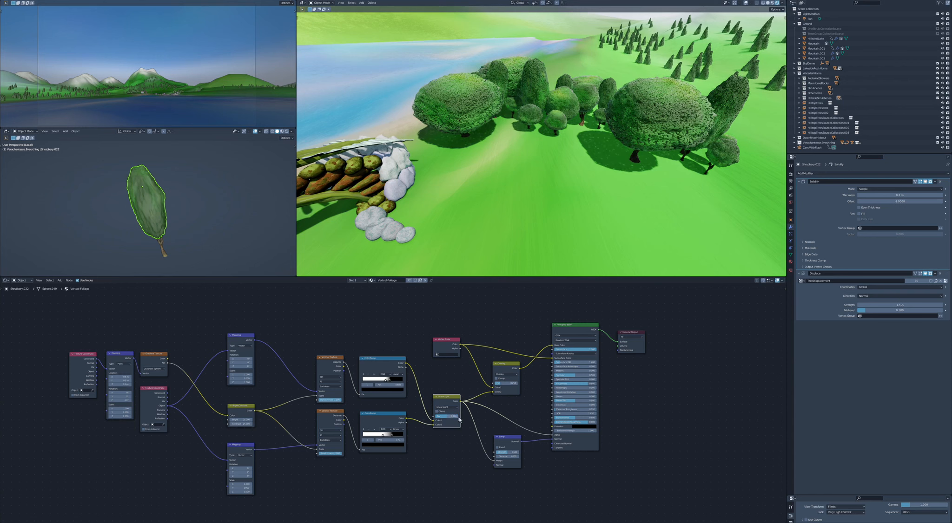
Step: Isolate the foliage together with its trunk in the large viewport, use Material Preview shading, and reselect the foliage
key("KP_Divide")
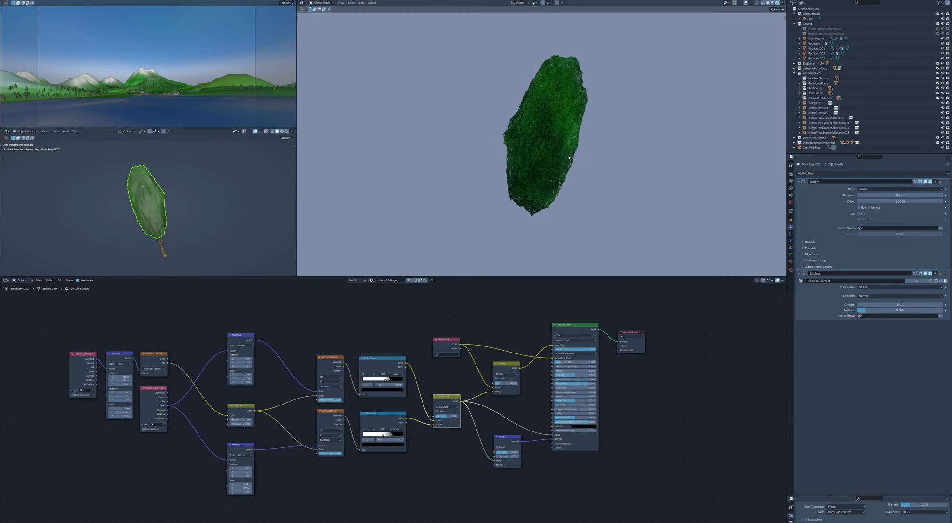
left_click(163, 250, "shift")
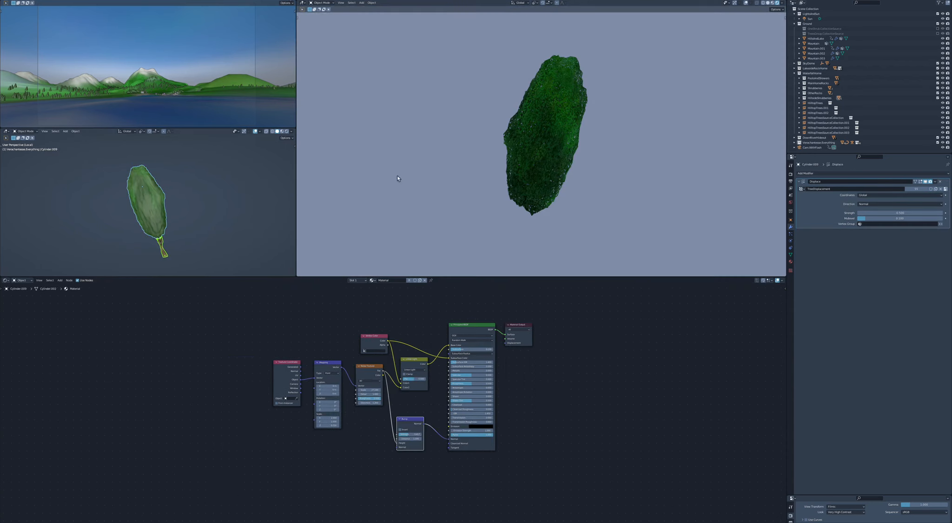
key("KP_Divide")
key("KP_Divide")
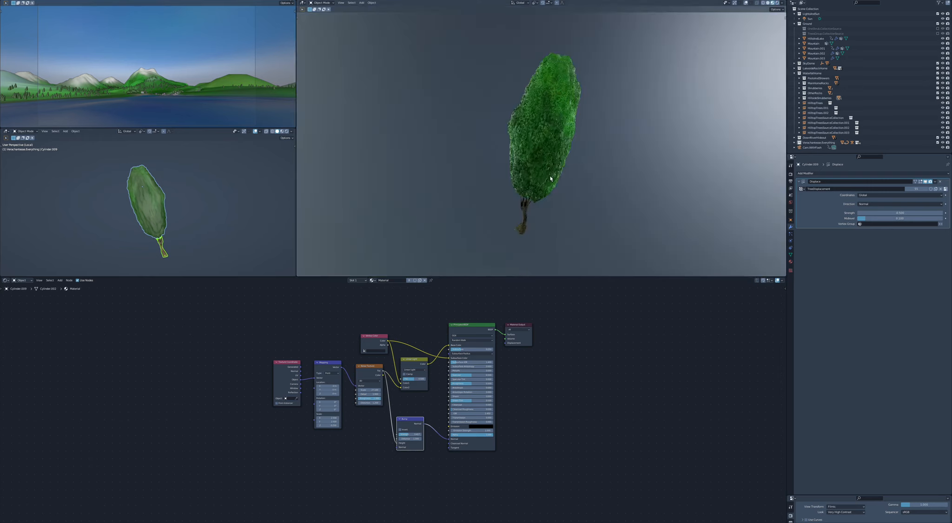
scroll(546, 168, "up", 2)
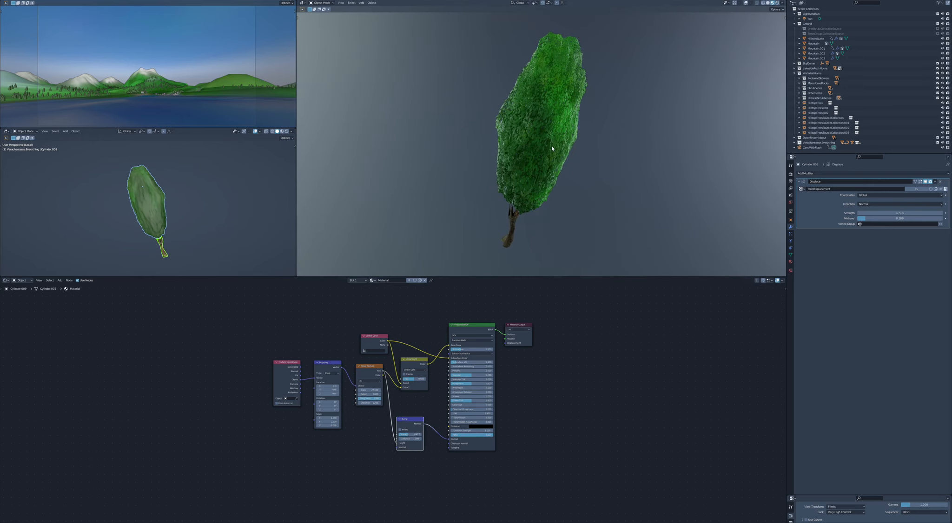
left_click(553, 149)
Step: Examine the Principled BSDF settings and incoming connections in the Vertical Foliage material
scroll(483, 381, "down", 1, "shift")
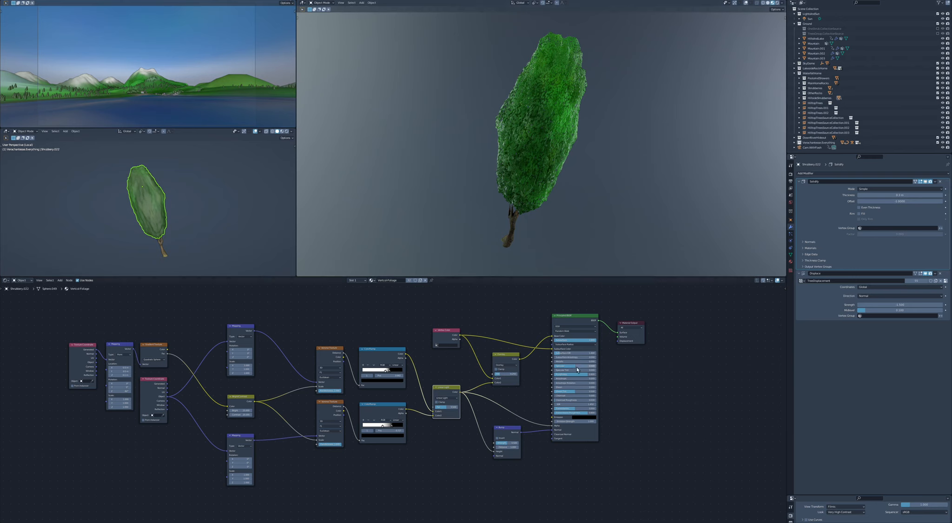
scroll(577, 369, "up", 3)
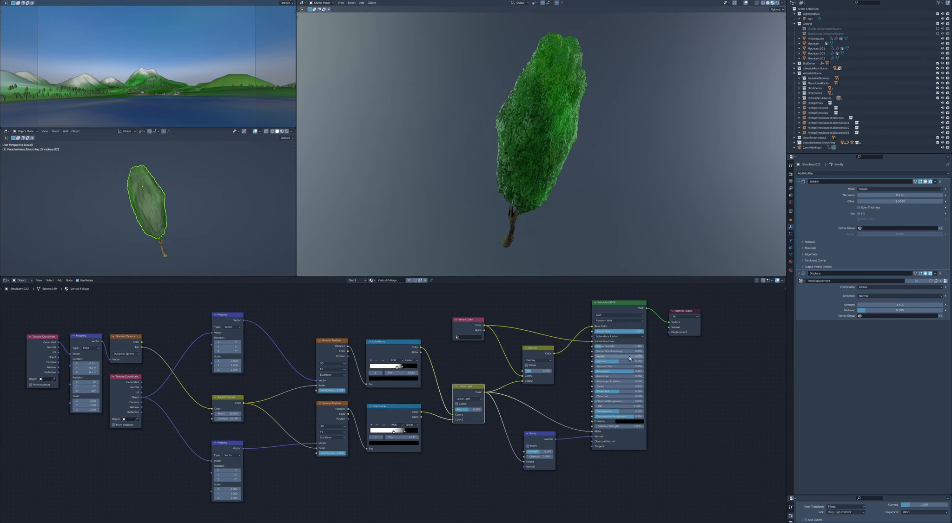
scroll(620, 358, "up", 3)
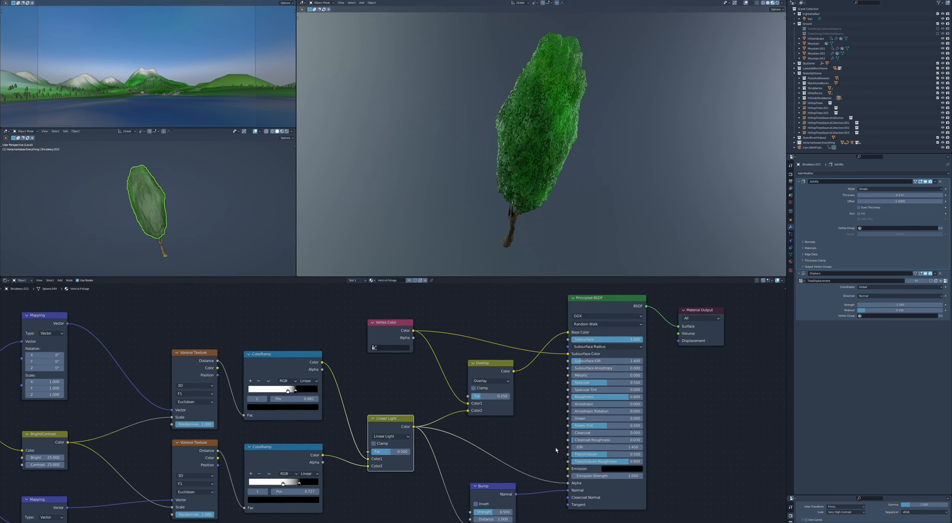
scroll(551, 414, "down", 3)
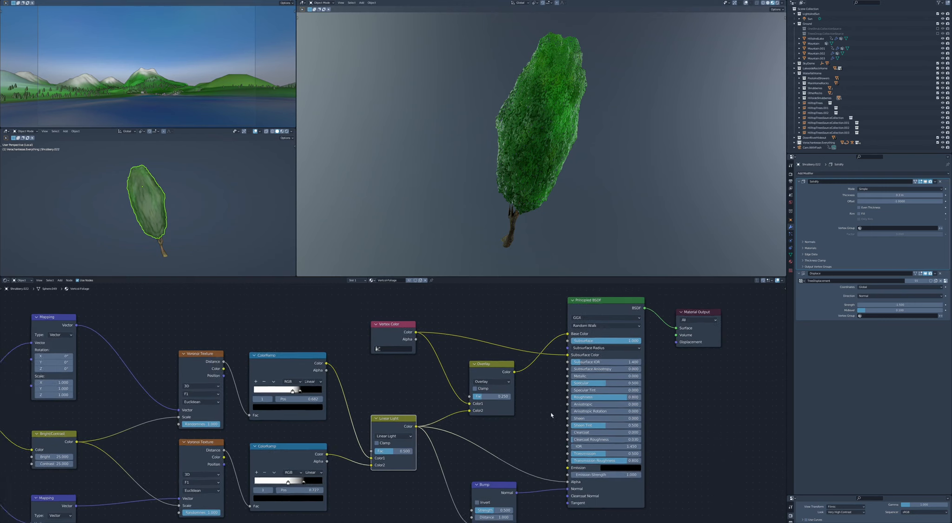
scroll(549, 412, "down", 2)
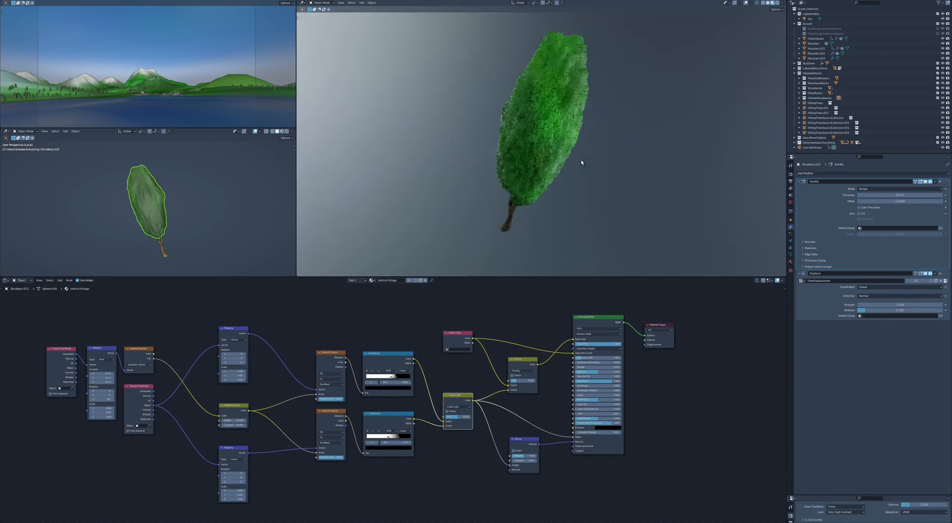
Step: Check the trees in the full rendered landscape, and return to the isolated tree in Material Preview shading
key("KP_Divide")
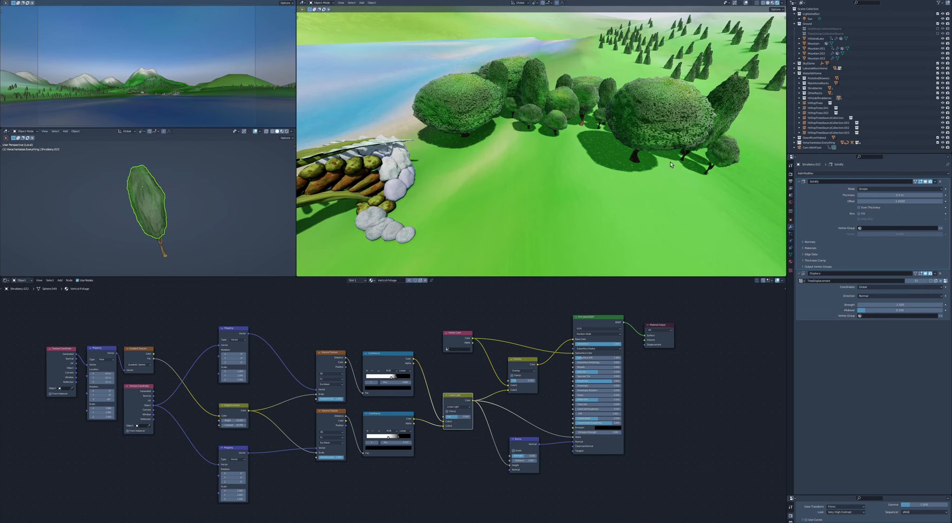
middle_click_drag(526, 118, 506, 116)
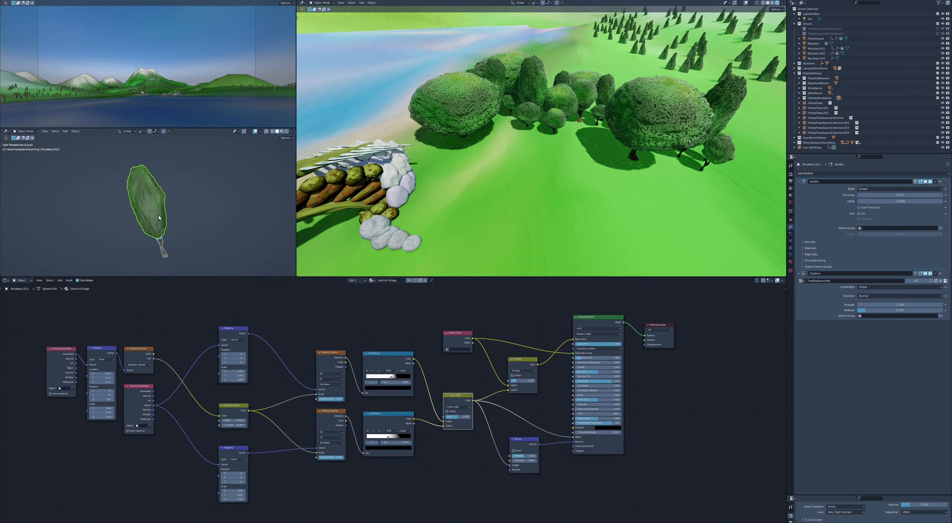
key("KP_Divide")
key("z")
left_click(570, 169)
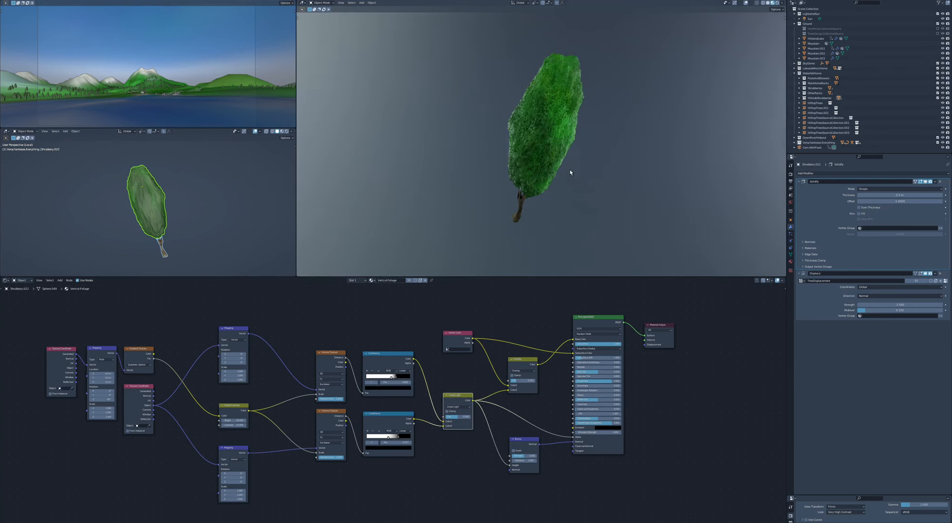
scroll(548, 137, "up", 2)
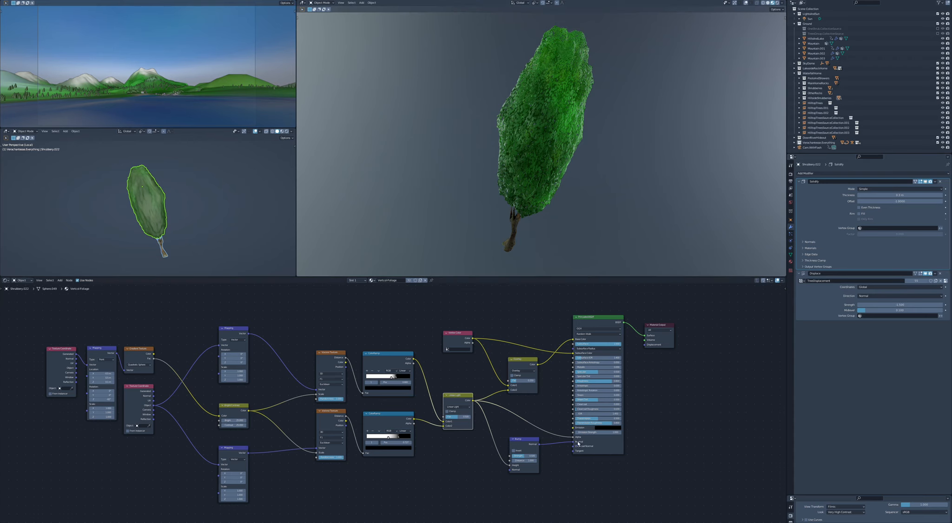
Step: Disconnect the Bump node from the Principled BSDF's Normal input to compare the foliage shading, and reconnect it
left_click_drag(577, 442, 551, 450)
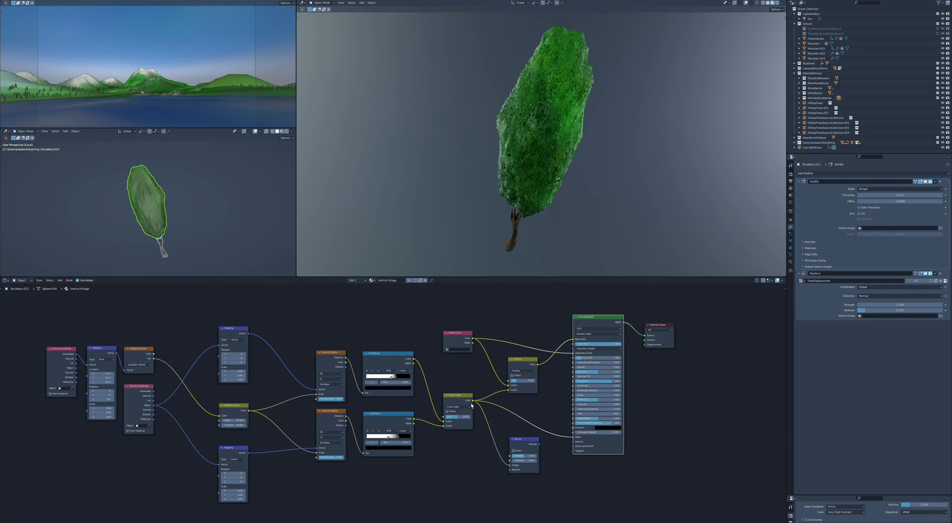
left_click_drag(539, 445, 573, 442)
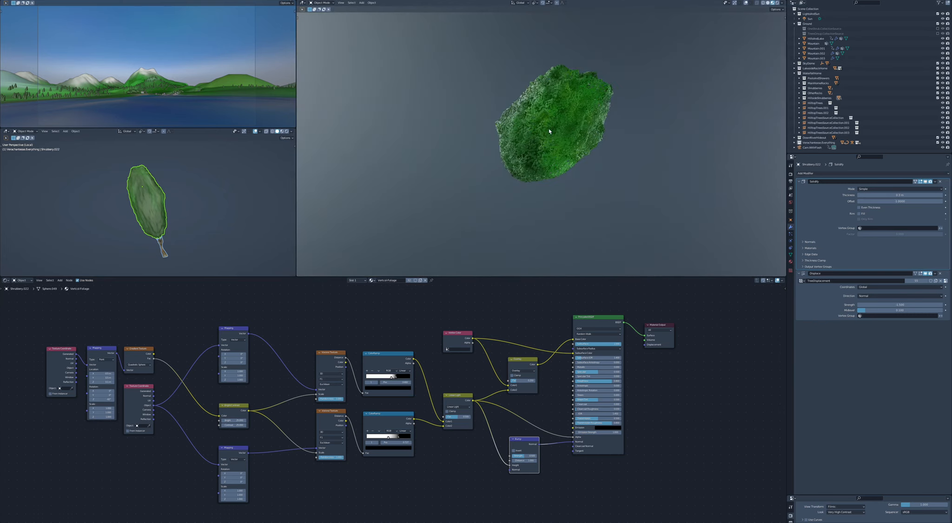
middle_click_drag(549, 129, 539, 103)
middle_click_drag(536, 160, 527, 149)
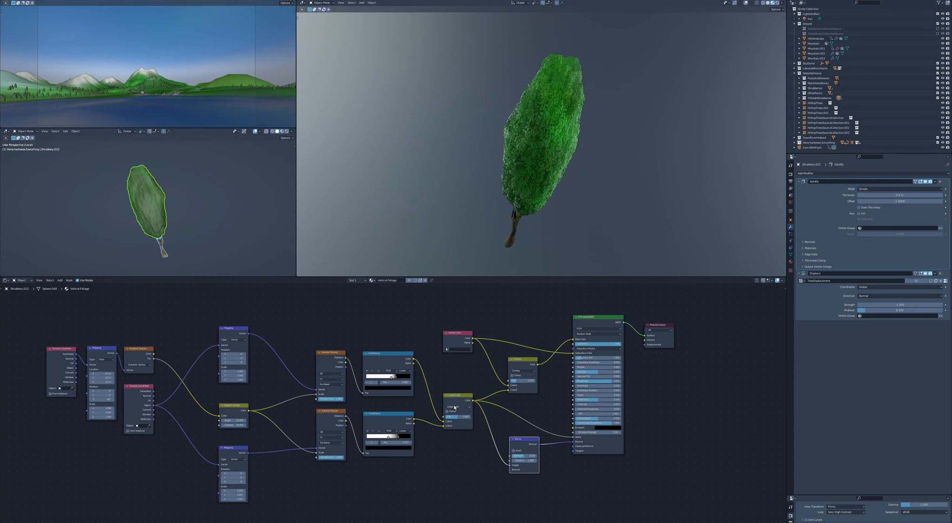
middle_click_drag(474, 335, 481, 330)
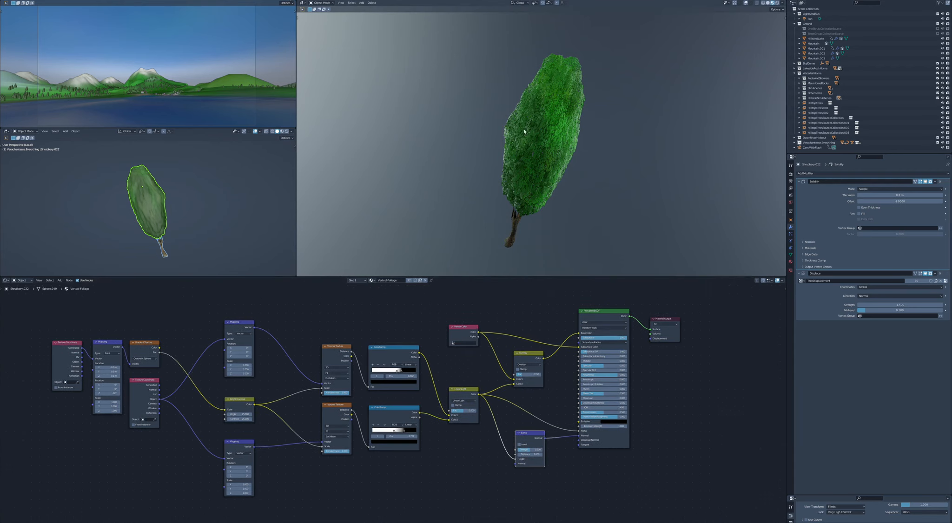
Step: Select the trunk mesh to show its material nodes and view the trunk up close
left_click(514, 225)
middle_click_drag(436, 359, 424, 377)
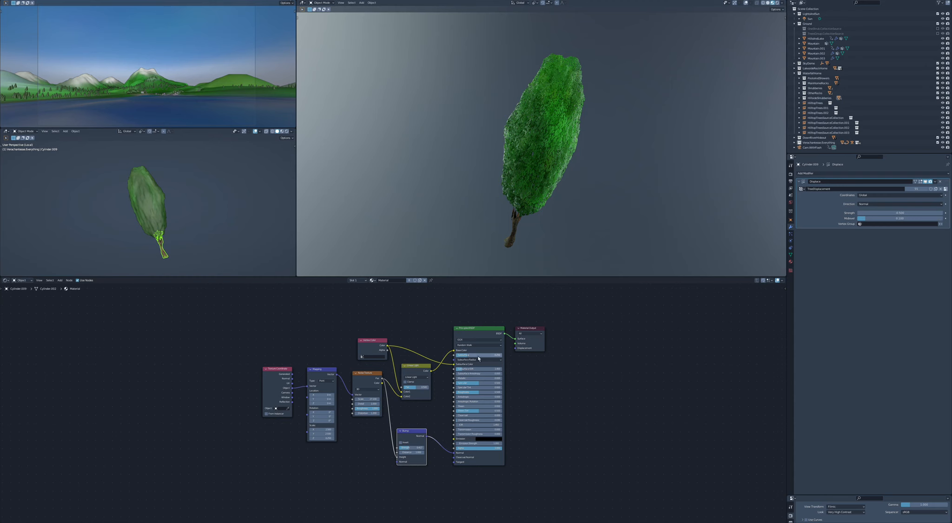
scroll(516, 239, "up", 5)
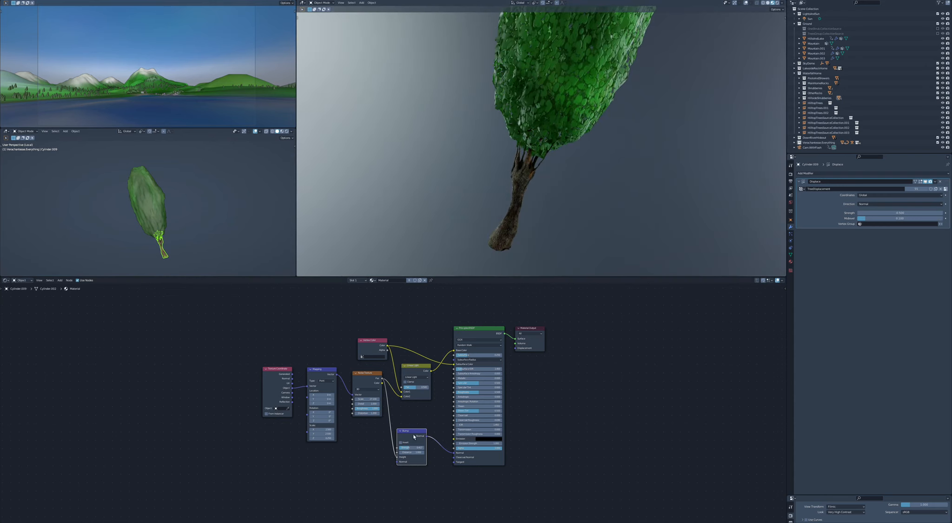
Step: Move the Bump node in the trunk material slightly up, closer beneath the Linear Light node
left_click_drag(414, 431, 420, 417)
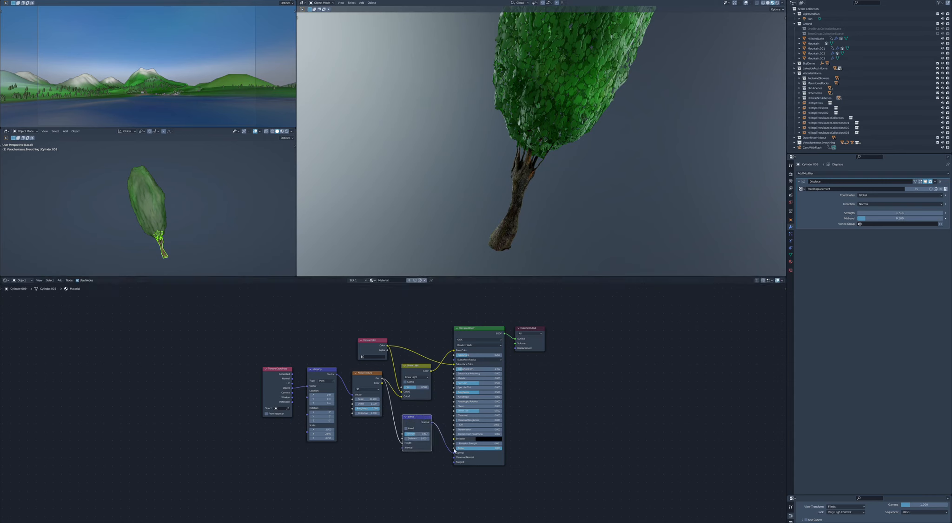
left_click(416, 434)
key("Escape")
left_click_drag(417, 417, 416, 416)
scroll(265, 360, "up", 3)
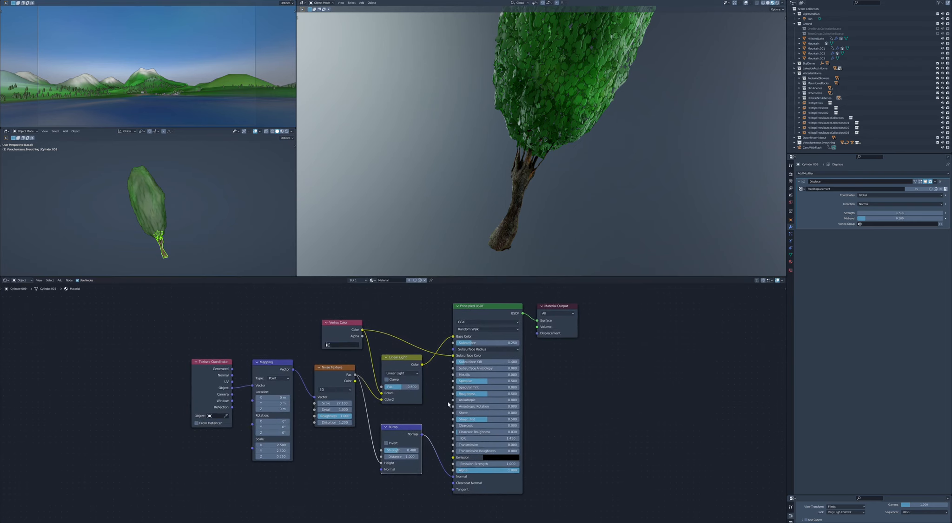
Step: Inspect the trunk's bark from several angles and try moving the trunk to see its displaced shape change
middle_click_drag(496, 241, 537, 231)
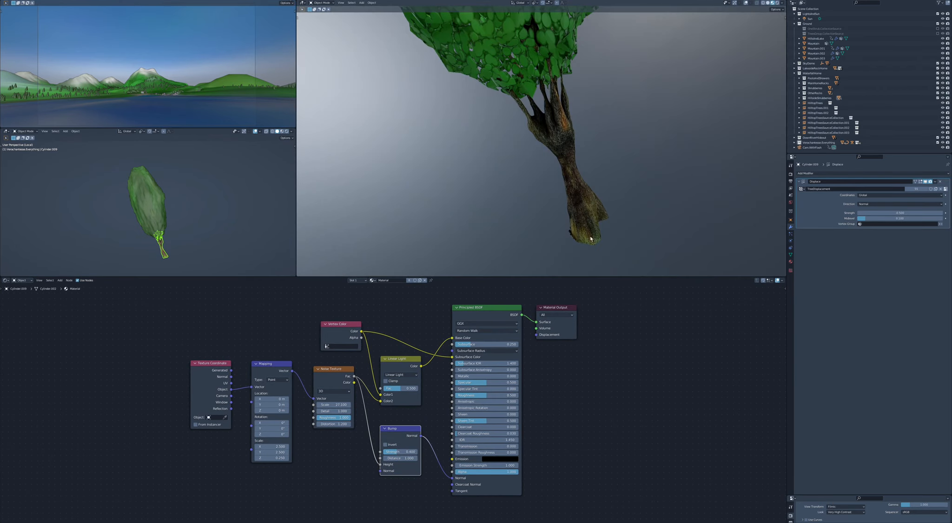
middle_click_drag(576, 165, 542, 135)
middle_click_drag(545, 173, 549, 155)
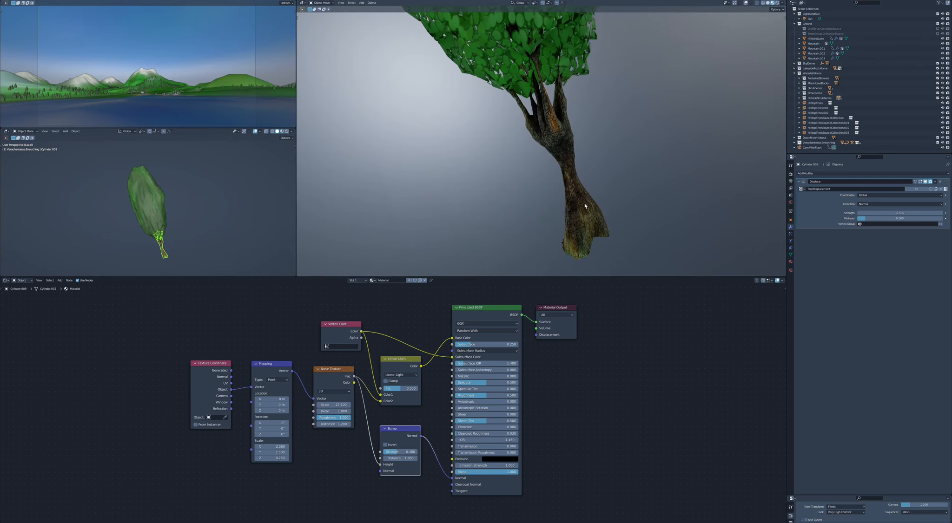
key("g")
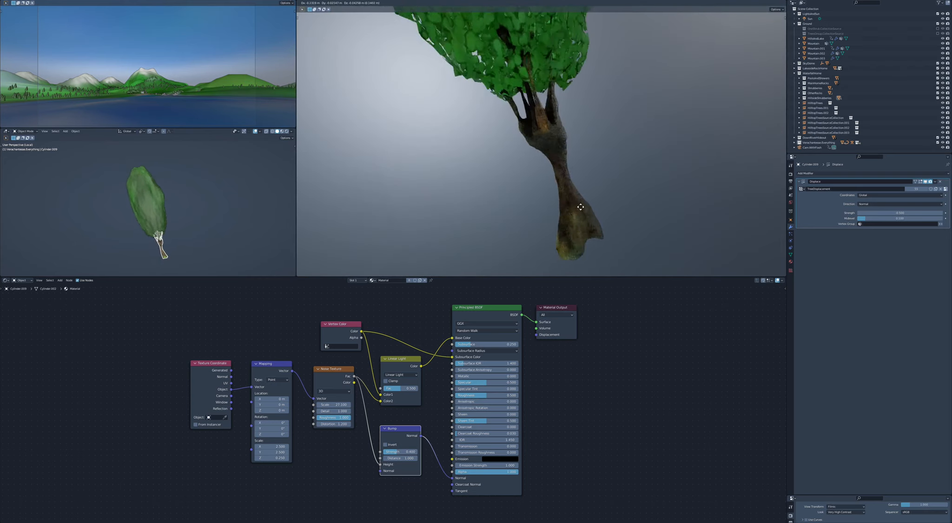
left_click(566, 147)
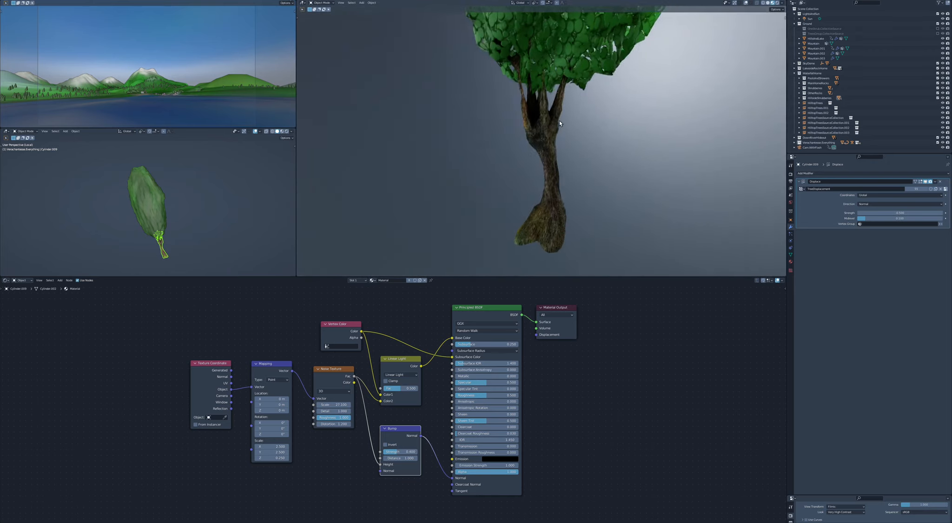
Step: View the TreeDisplacement texture settings used by the trunk's Displace modifier, and return to the modifier settings
mouse_move(560, 120)
middle_mouse_down()
mouse_move(563, 218)
mouse_move(555, 134)
middle_mouse_up()
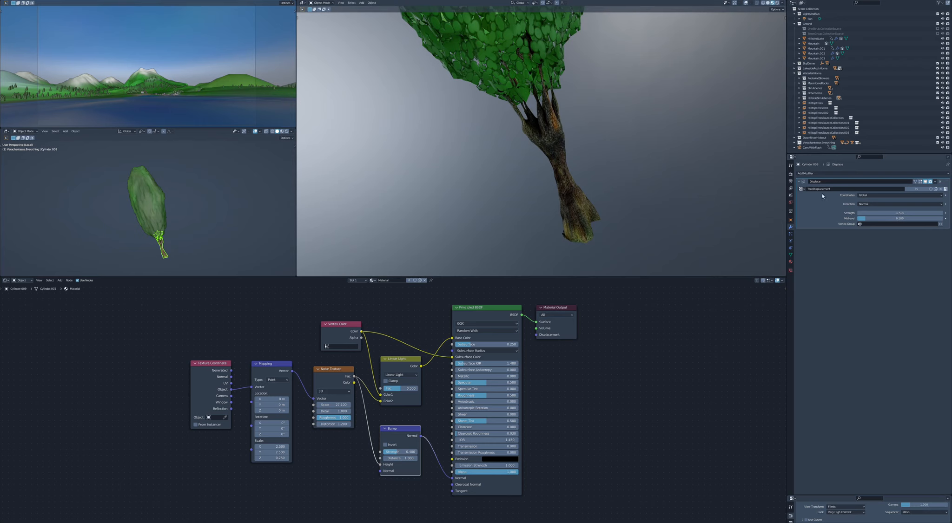
scroll(581, 114, "up", 2)
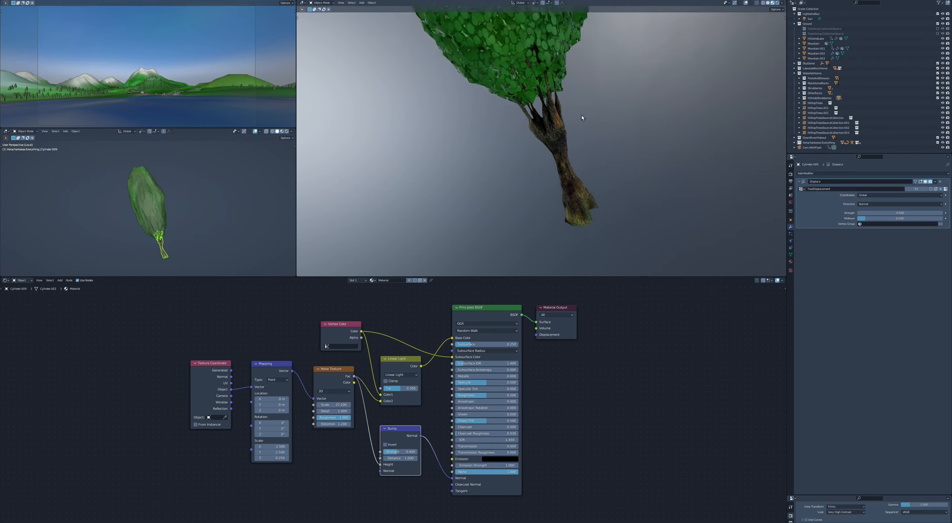
middle_click_drag(581, 114, 533, 180)
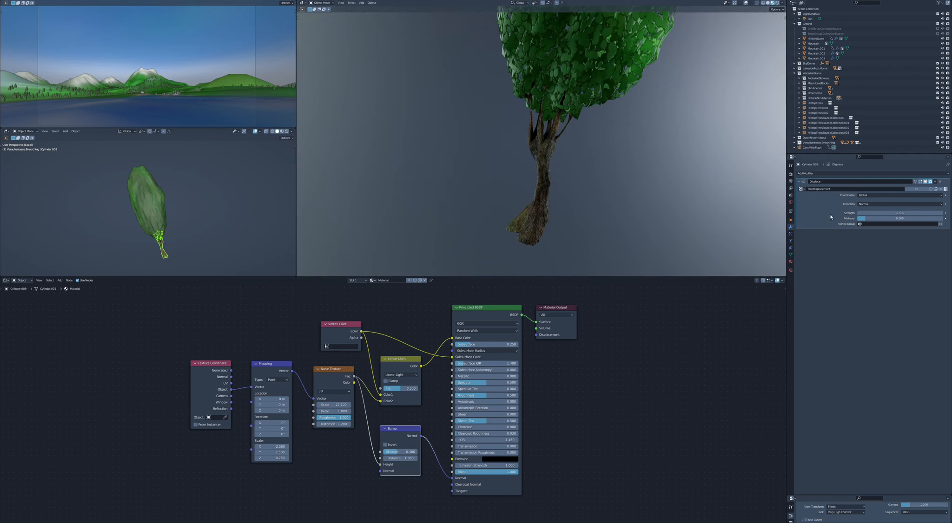
left_click(946, 190)
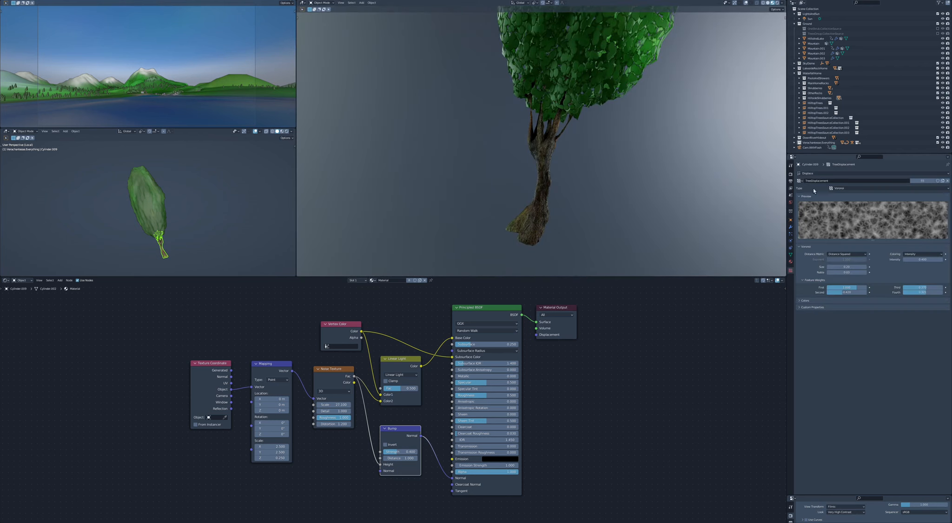
left_click(790, 227)
Step: Try shifting the trunk to two other positions to demonstrate how the Displace modifier's Global coordinates vary its form
key("g")
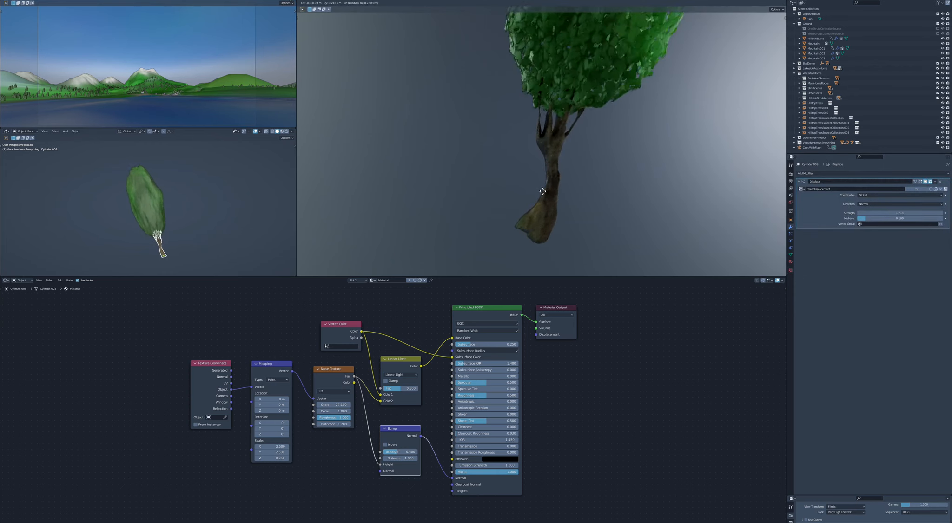
left_click(556, 190)
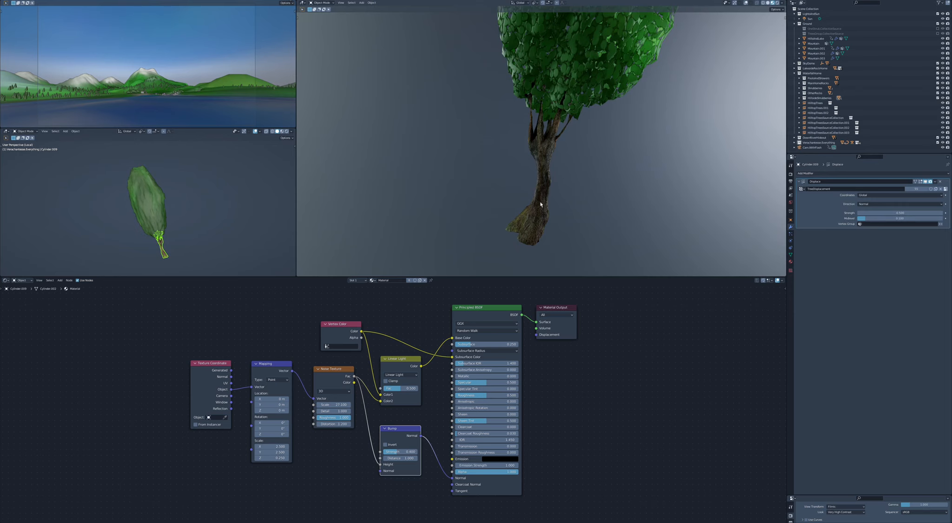
key("g")
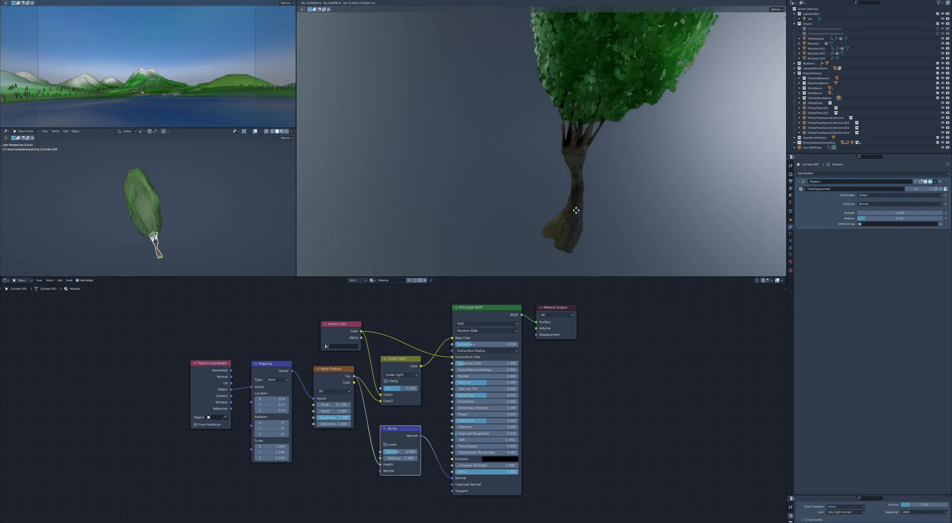
left_click(564, 191)
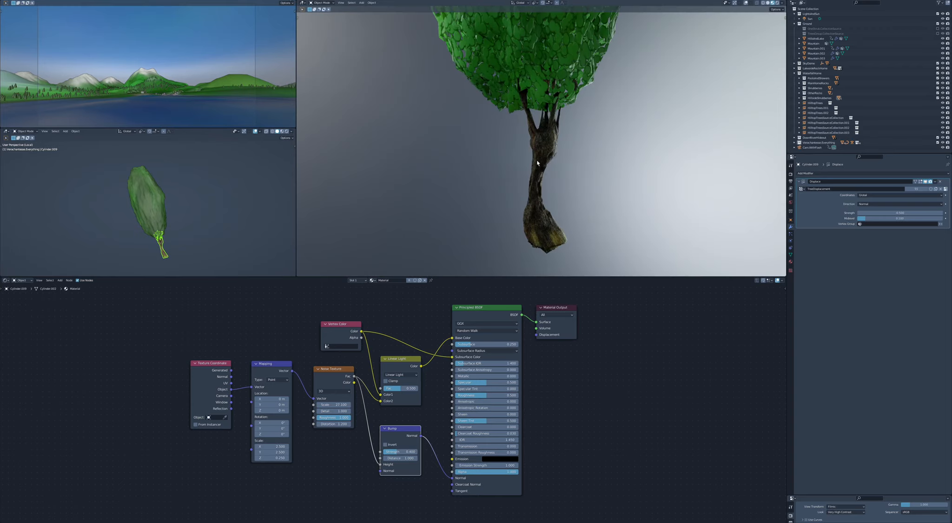
Step: Inspect the isolated tree's trunk from several angles and leave local view to look at the trees in the landscape
middle_click_drag(554, 200, 543, 150)
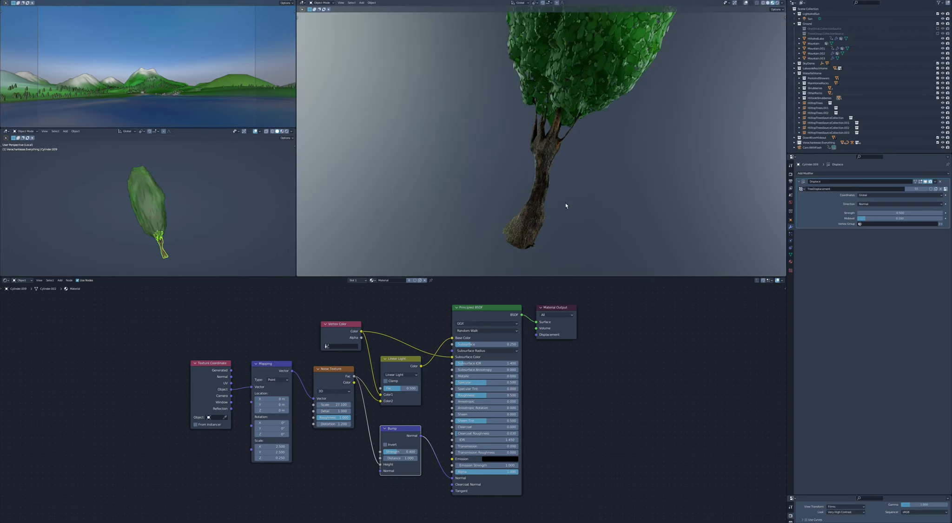
middle_click_drag(541, 186, 542, 187)
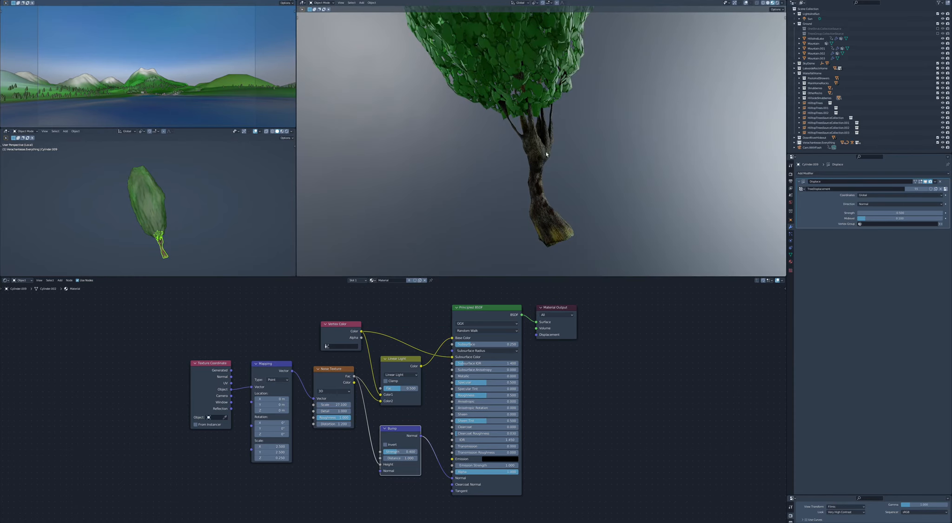
middle_click_drag(546, 154, 575, 105)
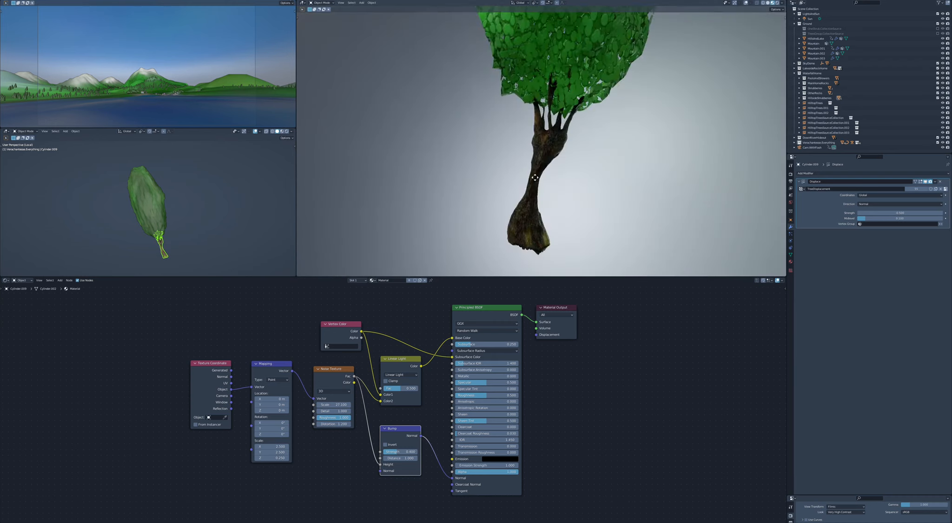
key("KP_Decimal")
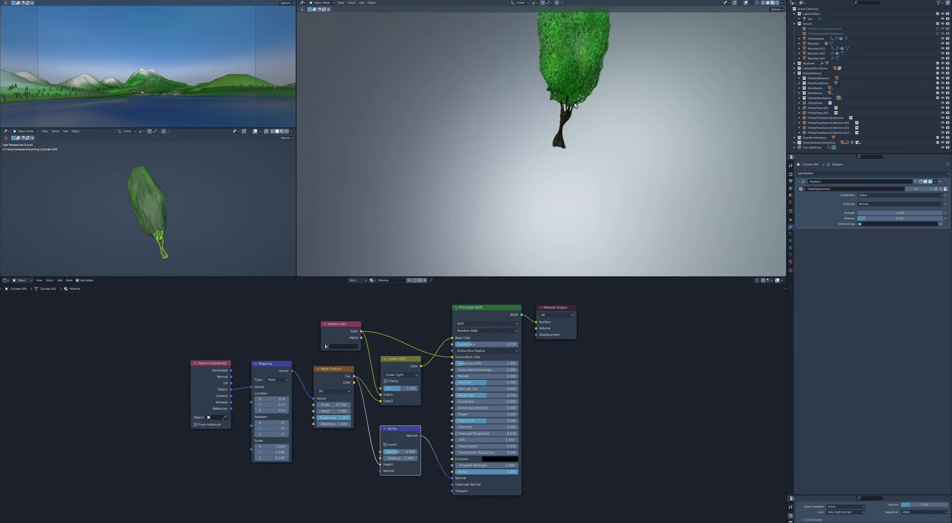
key("KP_Divide")
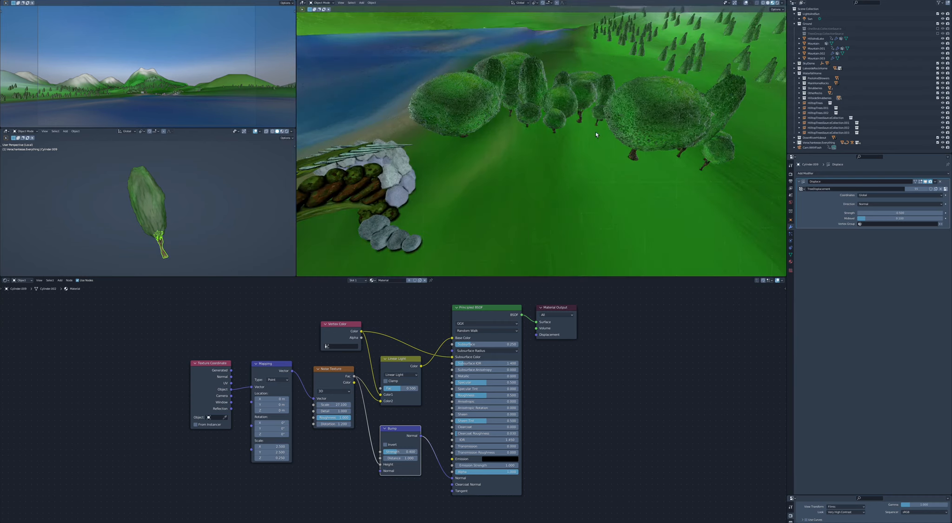
middle_click_drag(574, 103, 594, 131)
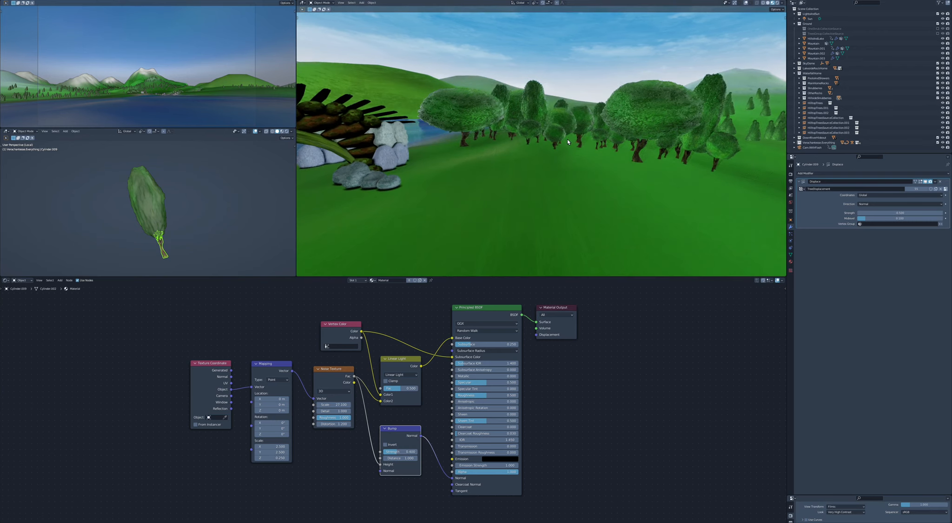
Step: Isolate the tree, compare its foliage and trunk materials in the node editor, and return both viewports to the full scene
left_click(149, 197)
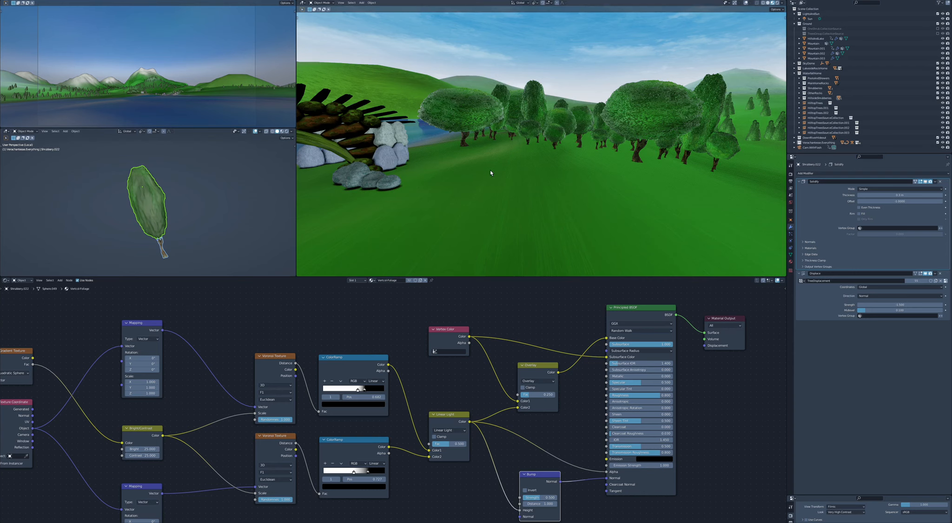
key("slash")
left_click(523, 227)
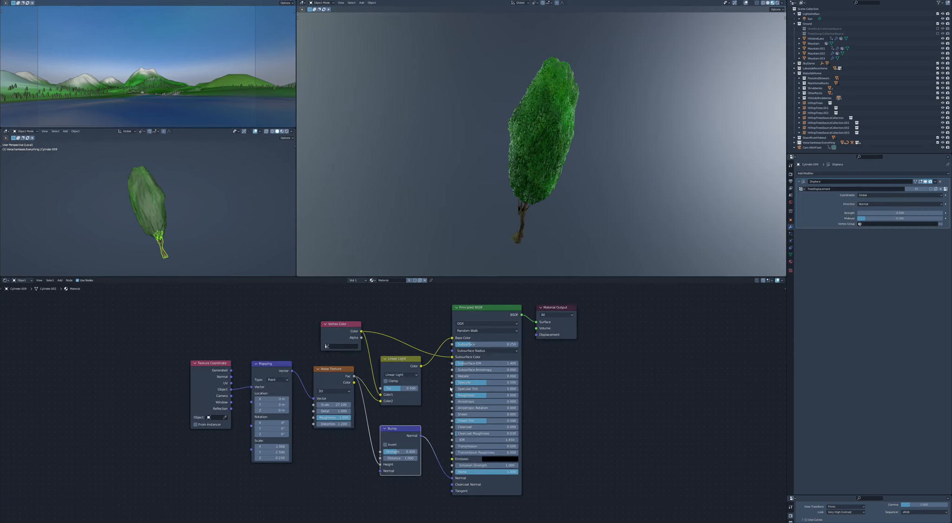
left_click(530, 200)
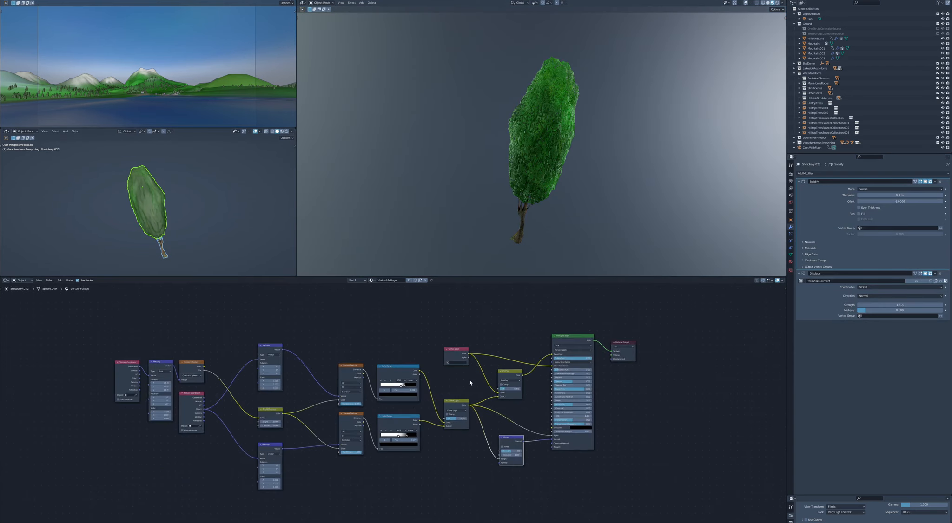
left_click(521, 236)
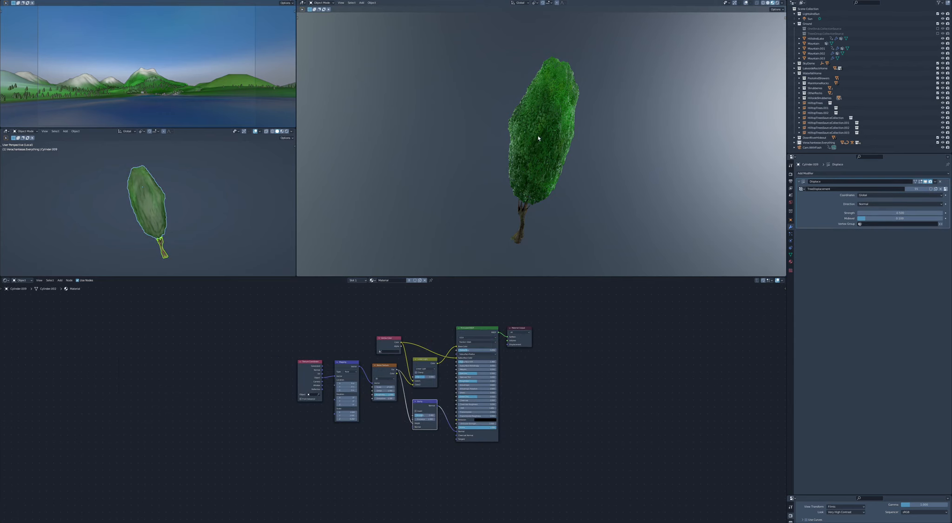
middle_click_drag(541, 132, 611, 167)
key("KP_Divide")
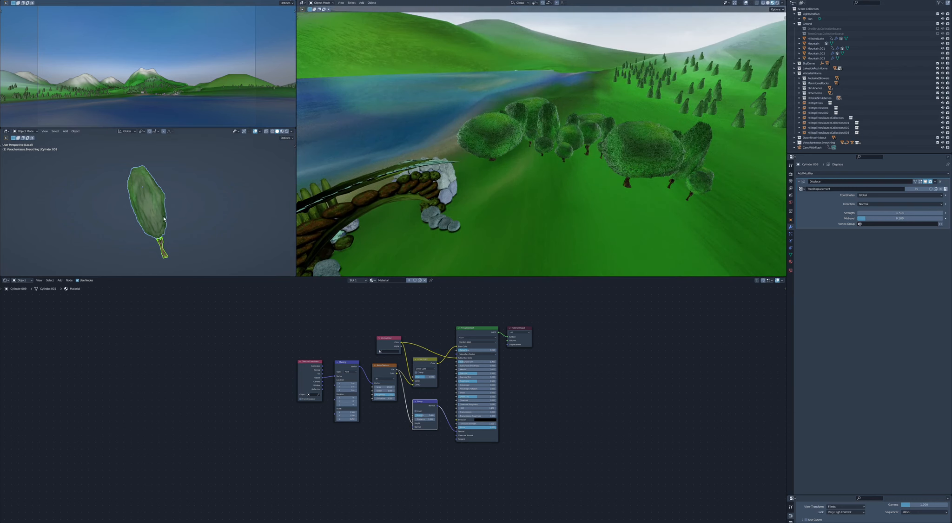
key("KP_Divide")
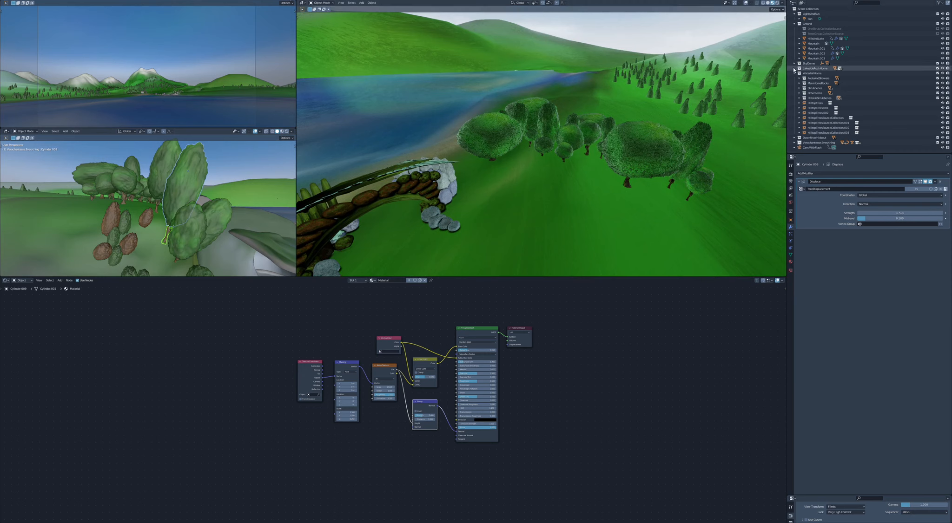
Step: Temporarily enable the TreesGroup source collection to view its original tree objects, and exclude it from the scene again
left_click(820, 35)
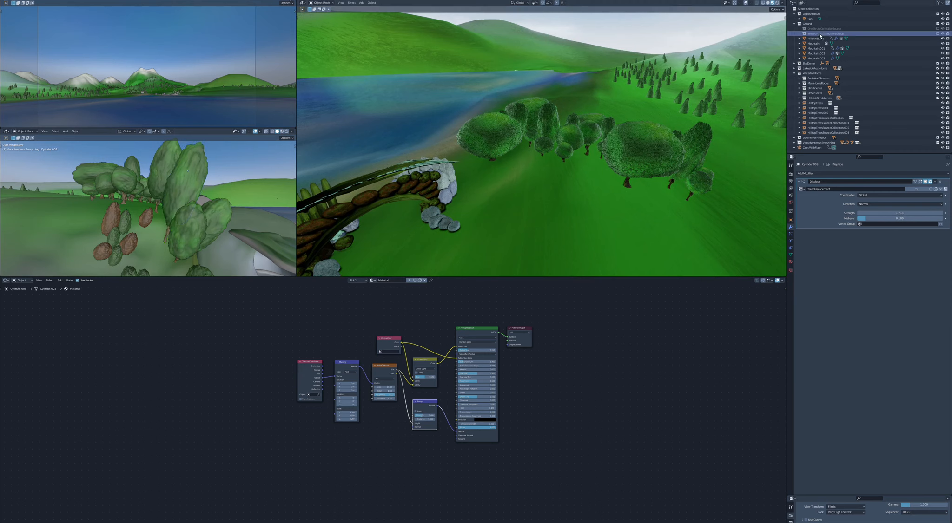
left_click(937, 34)
scroll(637, 160, "down", 3)
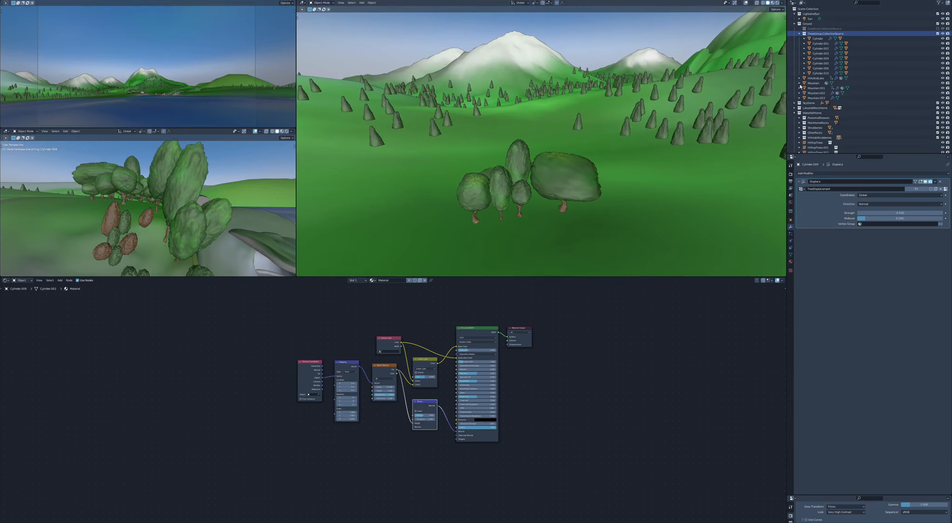
left_click(937, 33)
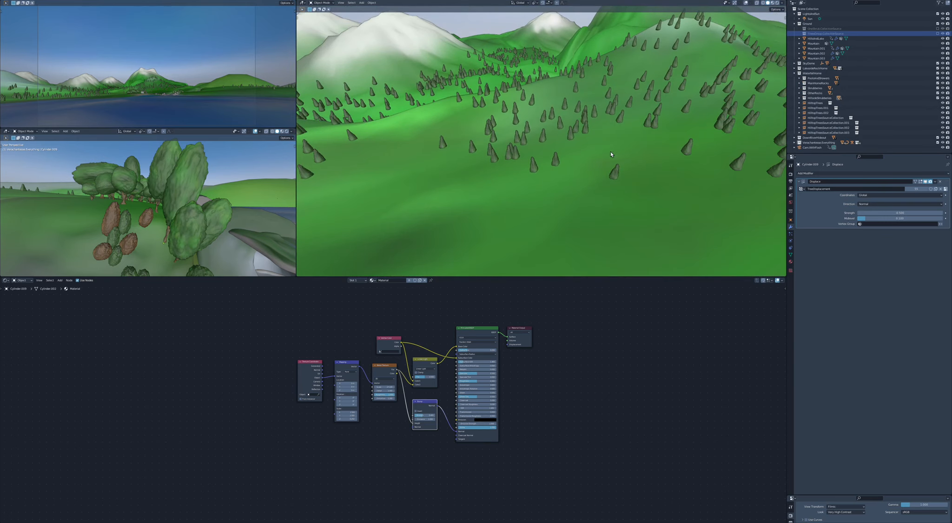
Step: Add a collection instance of the TreesGroup source collection on the forested hillside
key("shift+a")
left_click(611, 150)
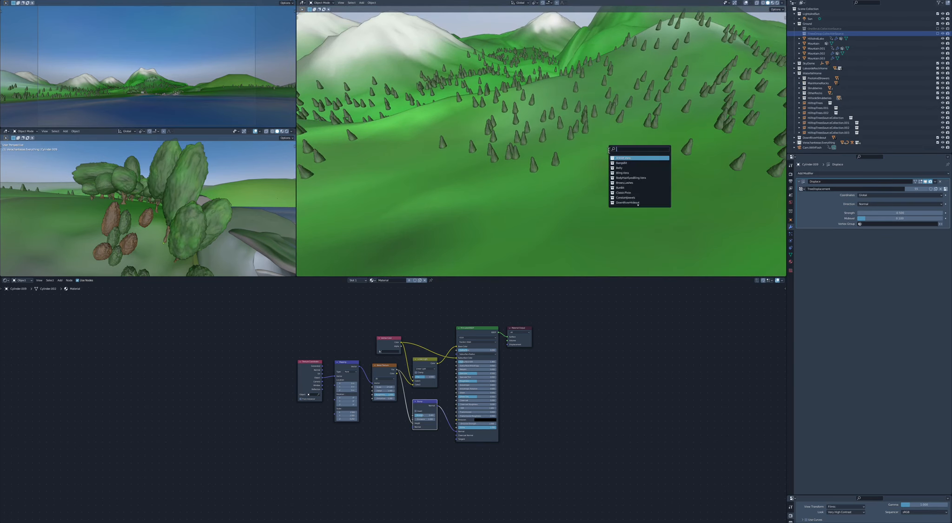
type("tree")
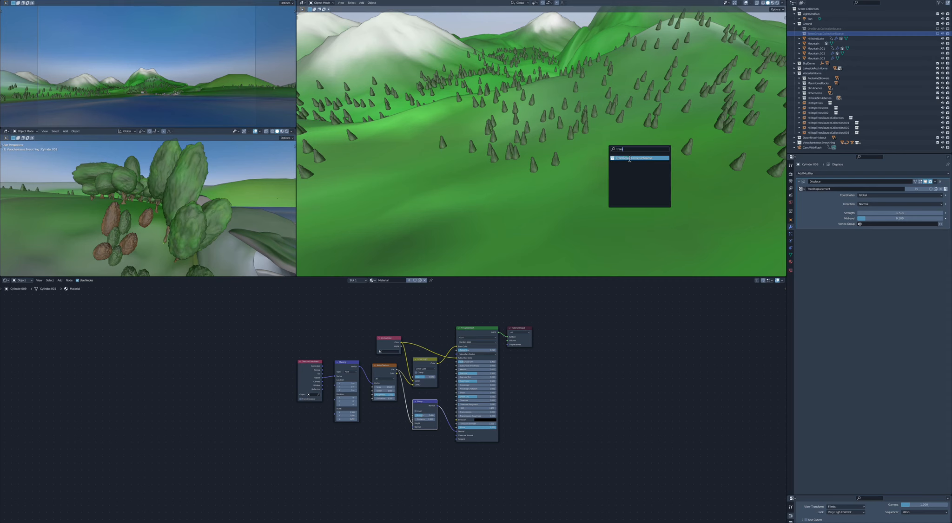
left_click(629, 158)
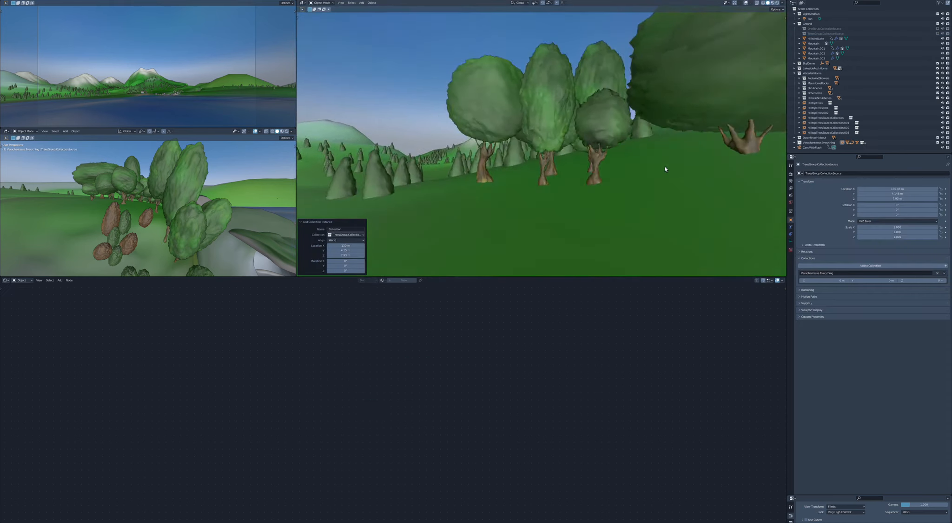
Step: Rotate, scale and shift the new tree group instance to fit the hillside slope, and display the viewport in rendered shading
key("r")
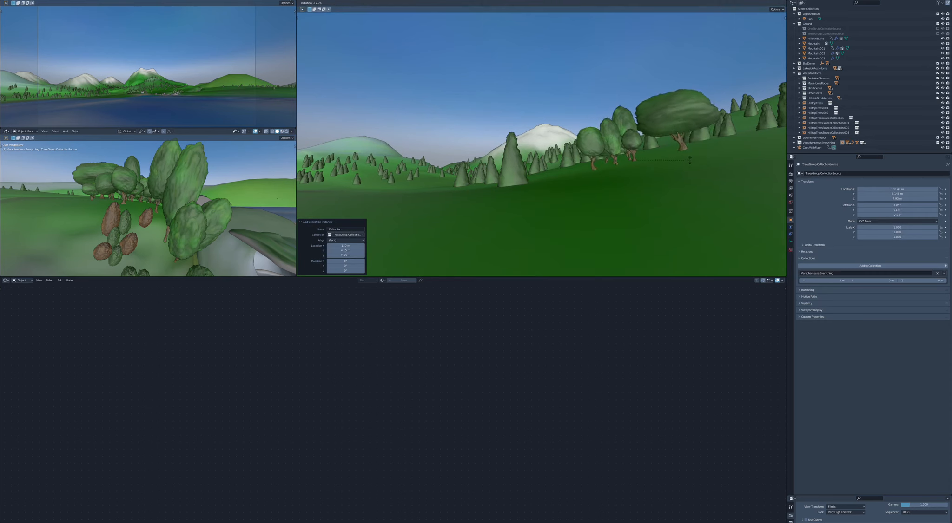
key("r")
left_click(688, 160)
key("s")
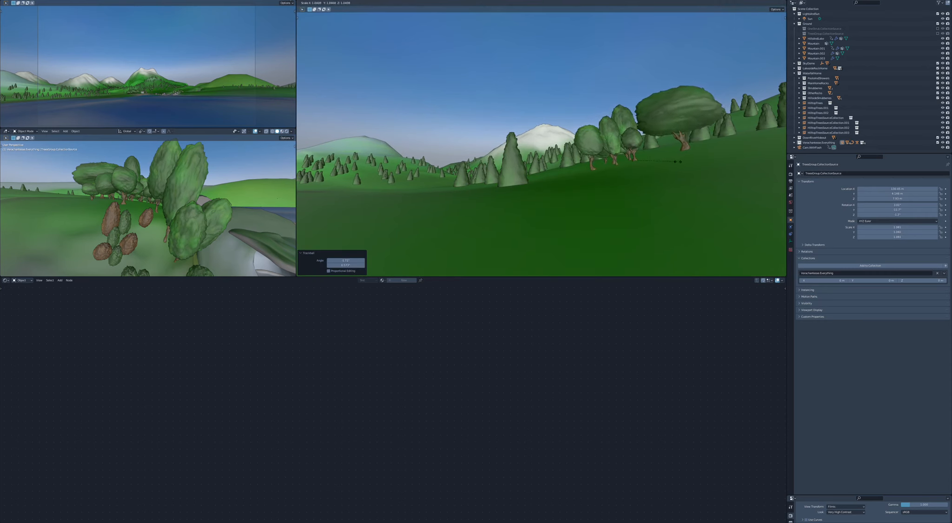
left_click(685, 163)
key("r")
left_click(685, 164)
key("g")
left_click(686, 162)
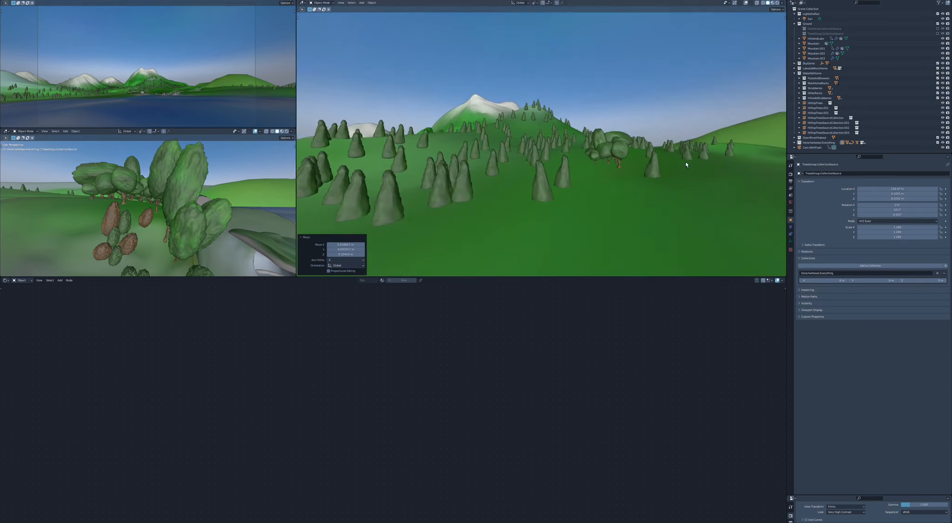
key("r")
left_click(685, 164)
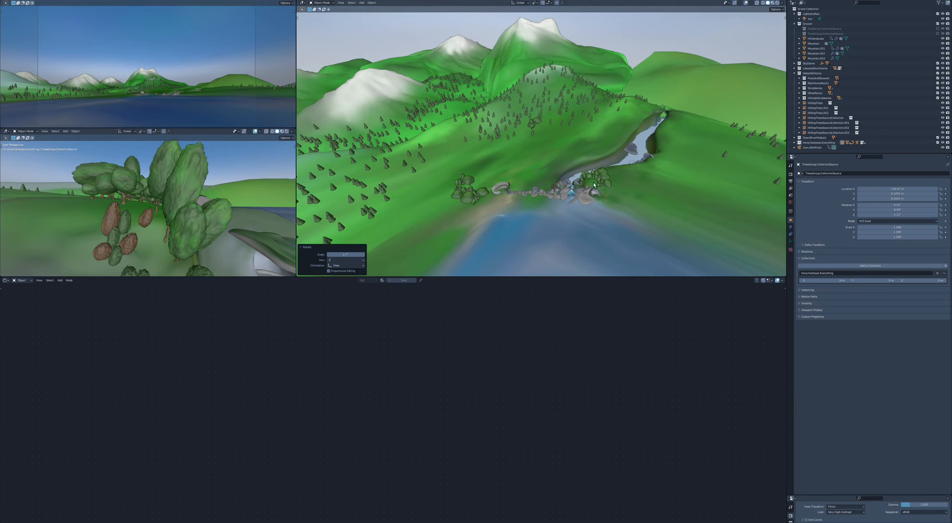
key("z")
left_click(556, 104)
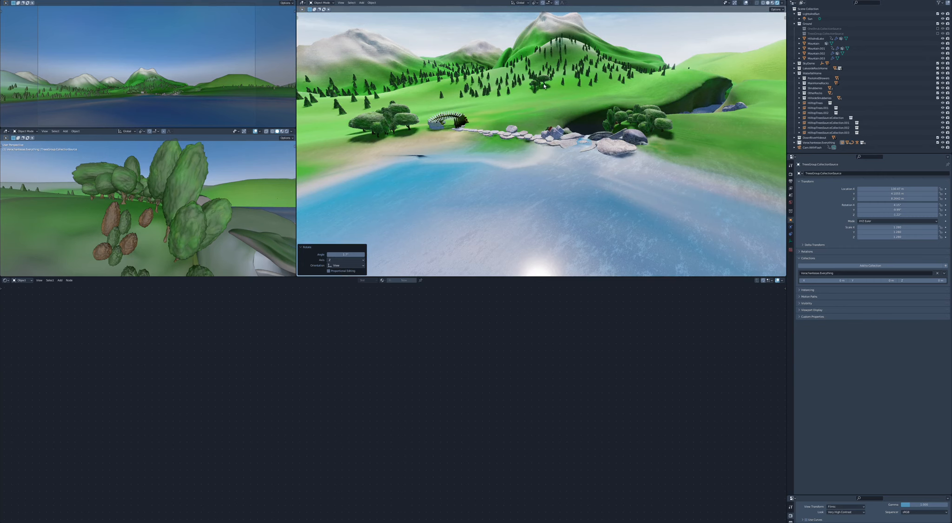
Step: Try enlarging the tree group instance uniformly and widening it in all axes except Z, and undo both scalings
key("r")
key("s")
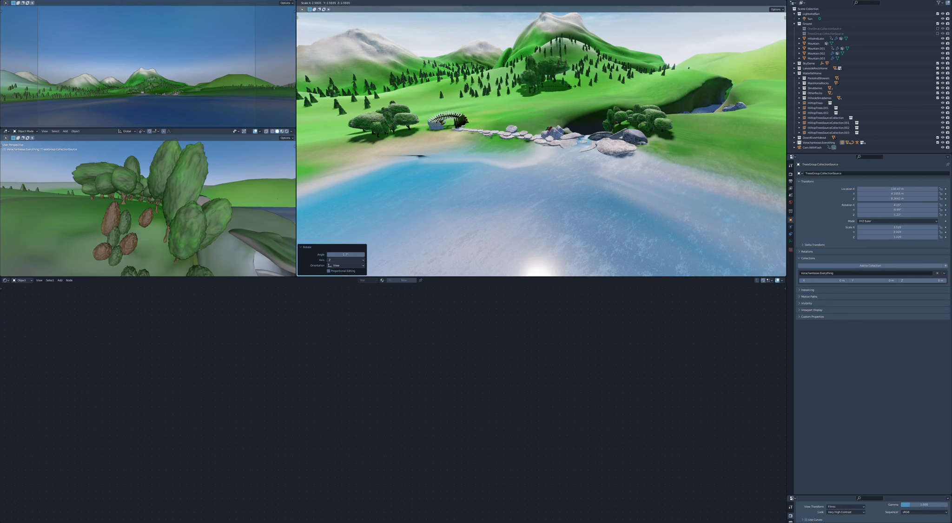
left_click(573, 89)
key("s")
key("shift+z")
key("shift+z")
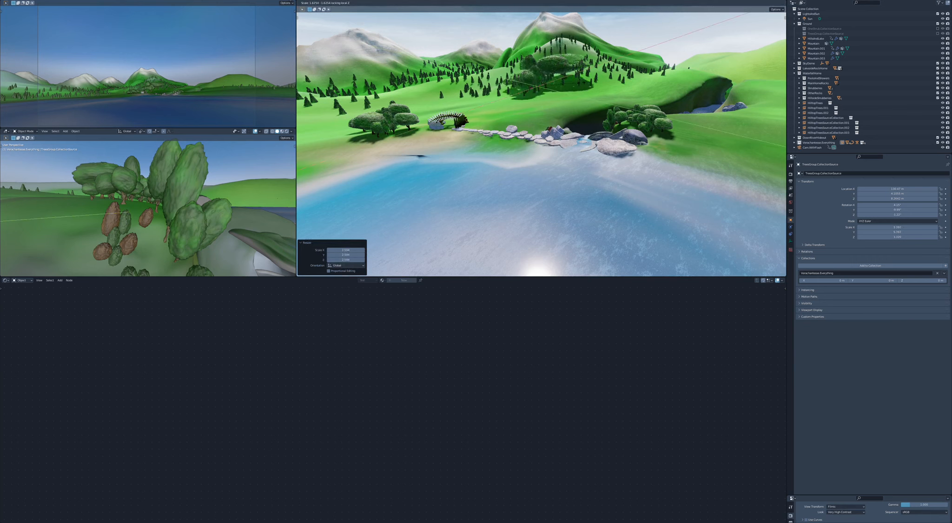
left_click(465, 90)
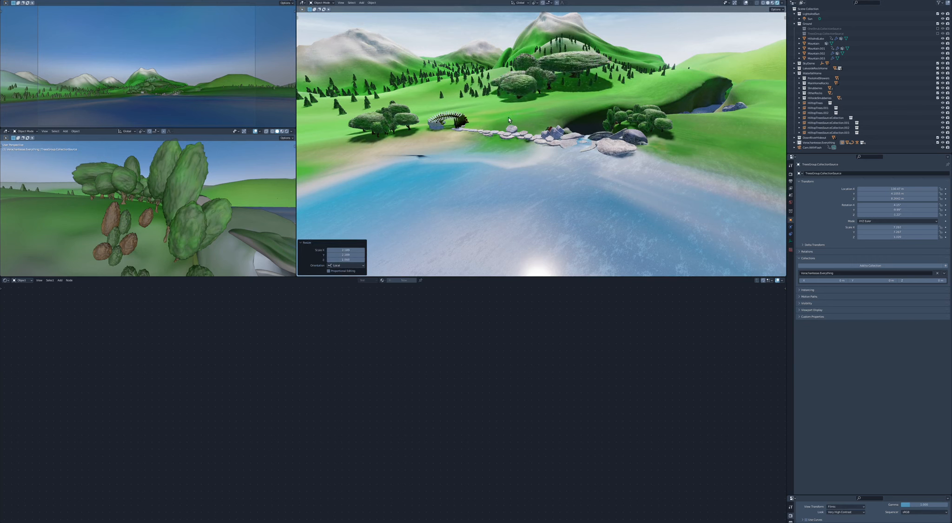
key("ctrl+z")
key("ctrl+z")
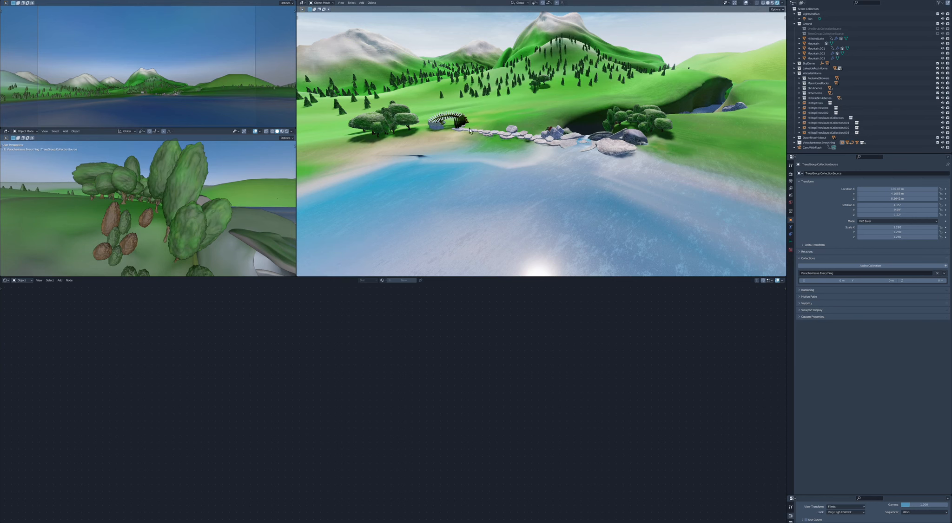
Step: Examine the rendered tree group beside the river mouth and rocks up close
scroll(631, 120, "up", 5)
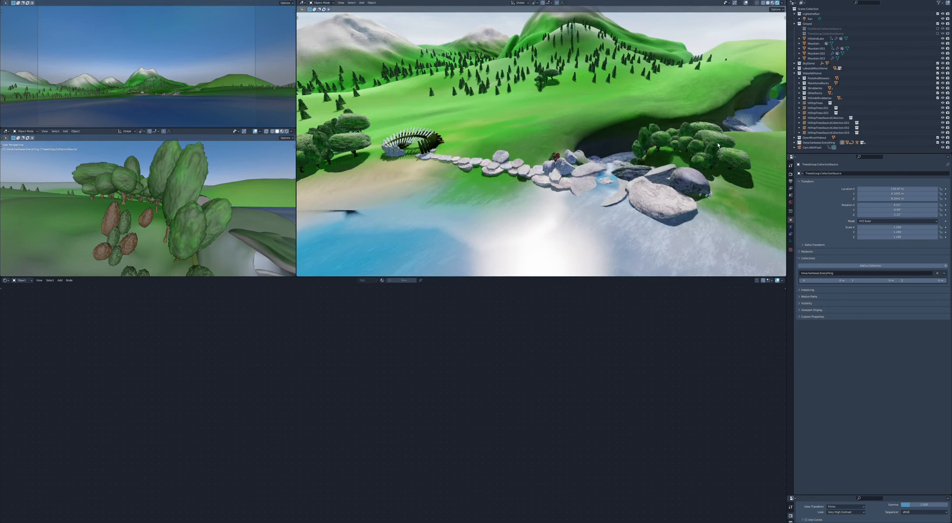
scroll(723, 142, "up", 6)
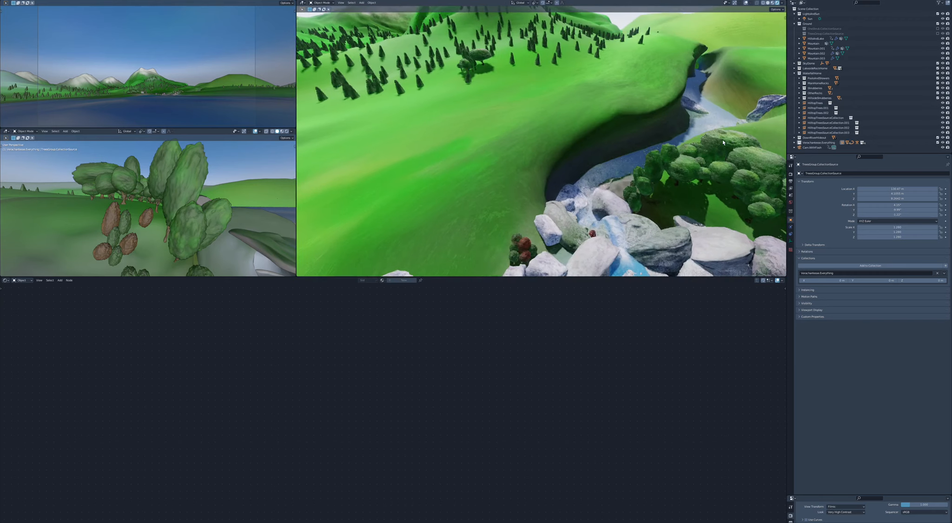
scroll(702, 167, "up", 4)
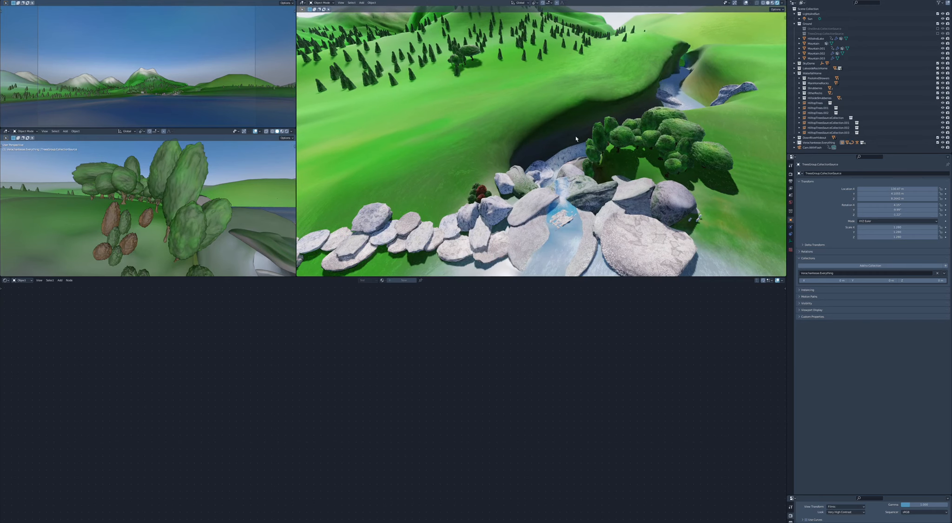